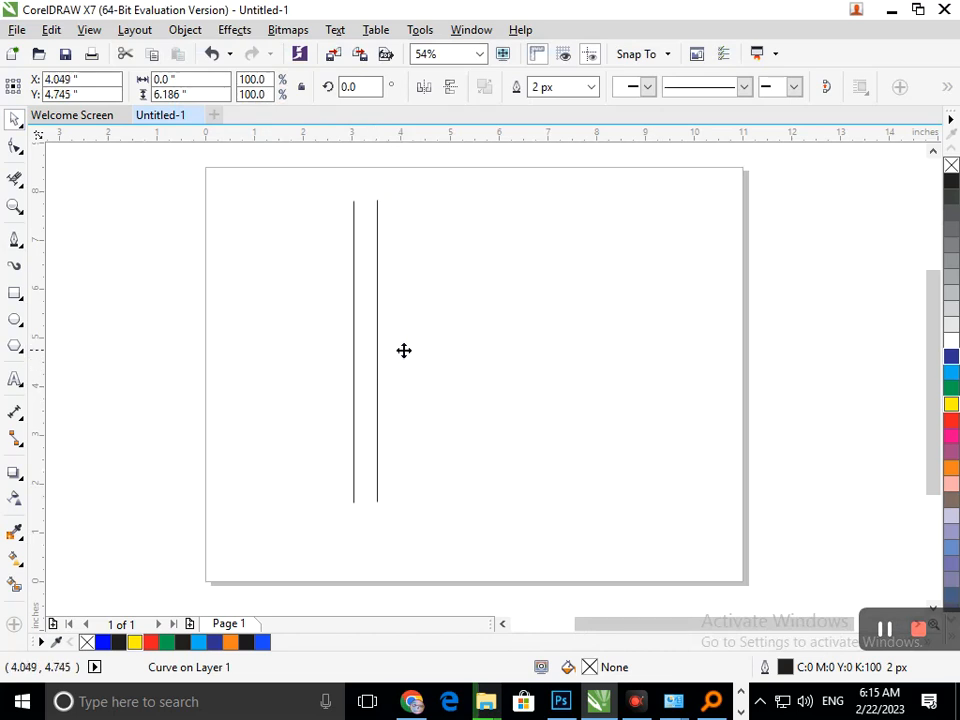
Draw a circle about 3.34 in across whose right edge touches the lower part of the rightmost vertical line.
left_click(495, 422)
left_click(20, 326)
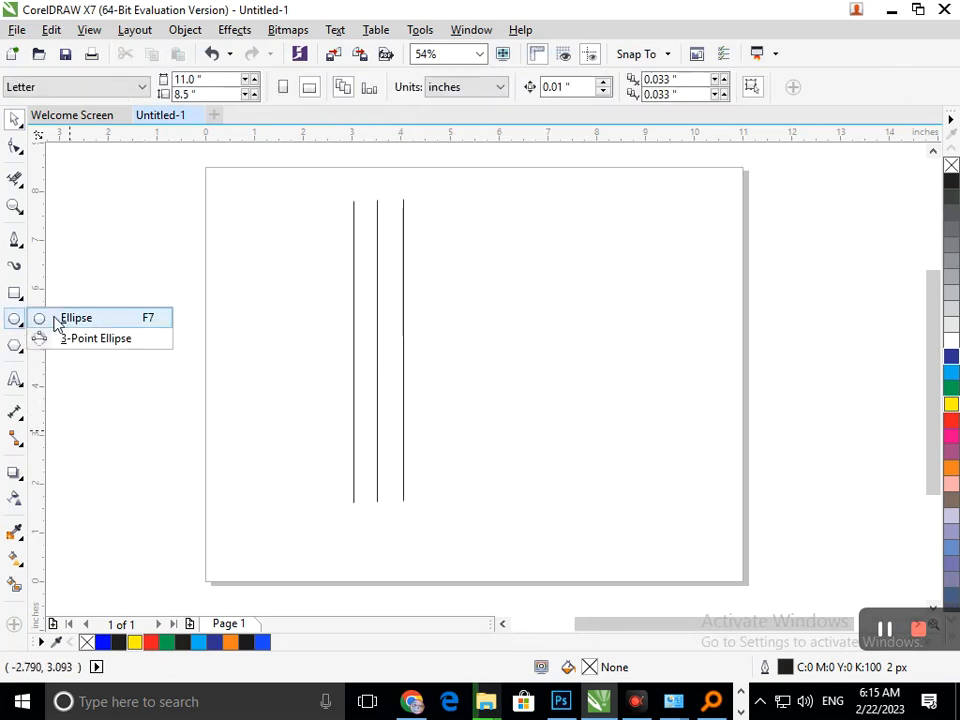
left_click(70, 318)
left_click_drag(403, 416, 240, 514)
left_click(15, 118)
left_click(110, 342)
Copy the circle so its right edge touches the middle vertical line, and undo the extra copy placed at the left line.
left_click(403, 497)
left_click_drag(403, 497, 352, 463)
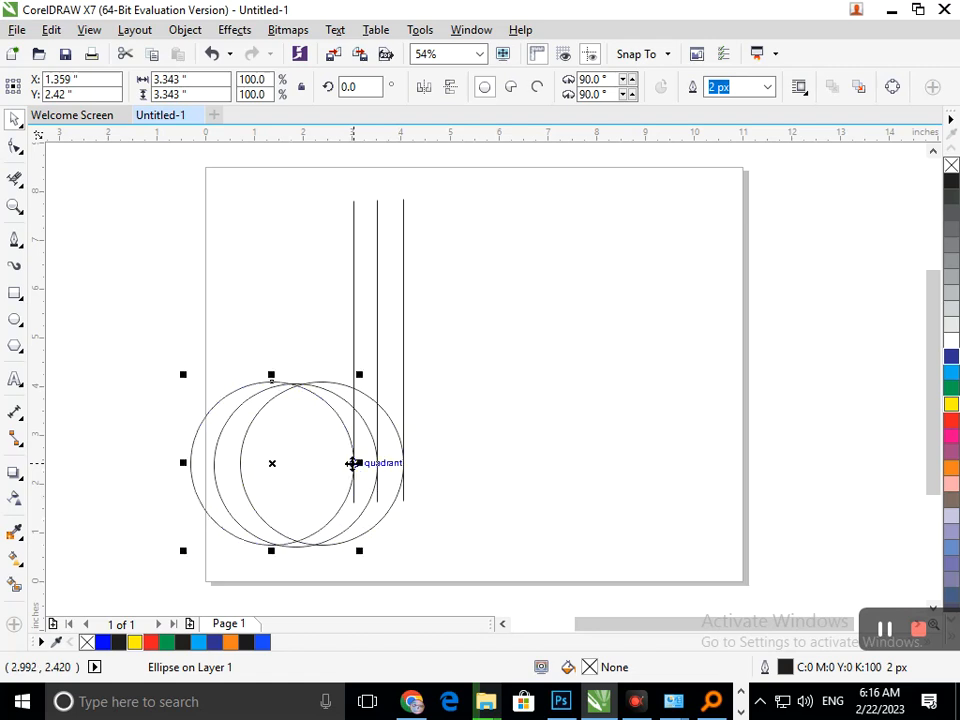
key("ctrl+z")
Duplicate a circle and reshape the copy into an ellipse about 1.42 in wide and 2.57 in high inside the circles.
left_click_drag(283, 508, 218, 495)
left_click_drag(139, 453, 233, 453)
left_click_drag(273, 538, 316, 495)
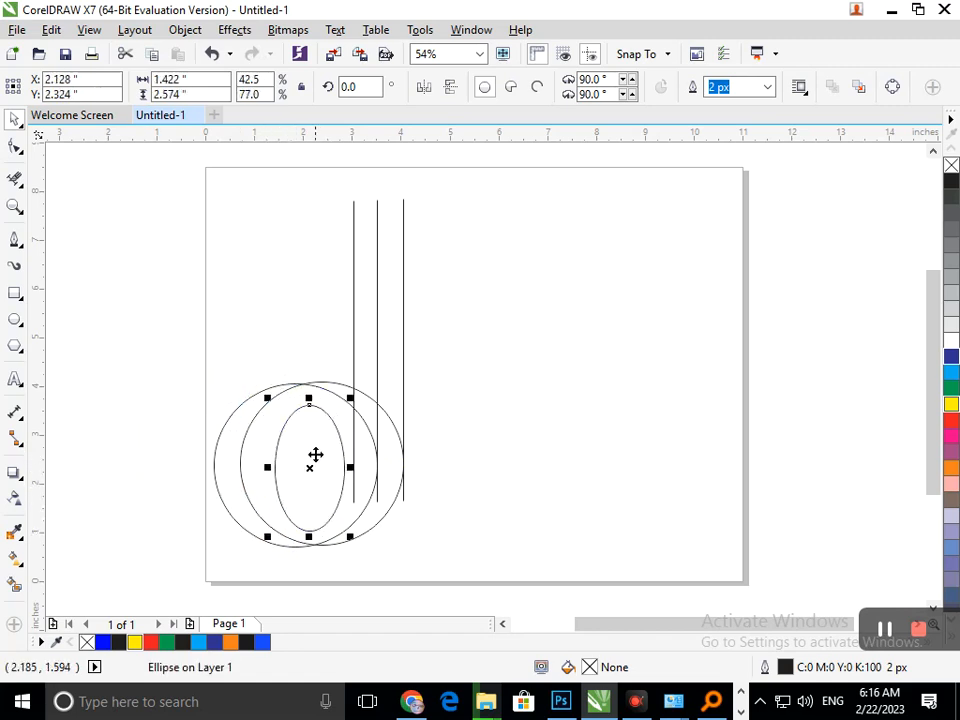
Rotate the small ellipse to about 350 degrees and move it up against the left vertical line.
left_click_drag(315, 403, 319, 384)
left_click(314, 503)
left_click_drag(279, 515, 262, 571)
left_click_drag(314, 483, 312, 479)
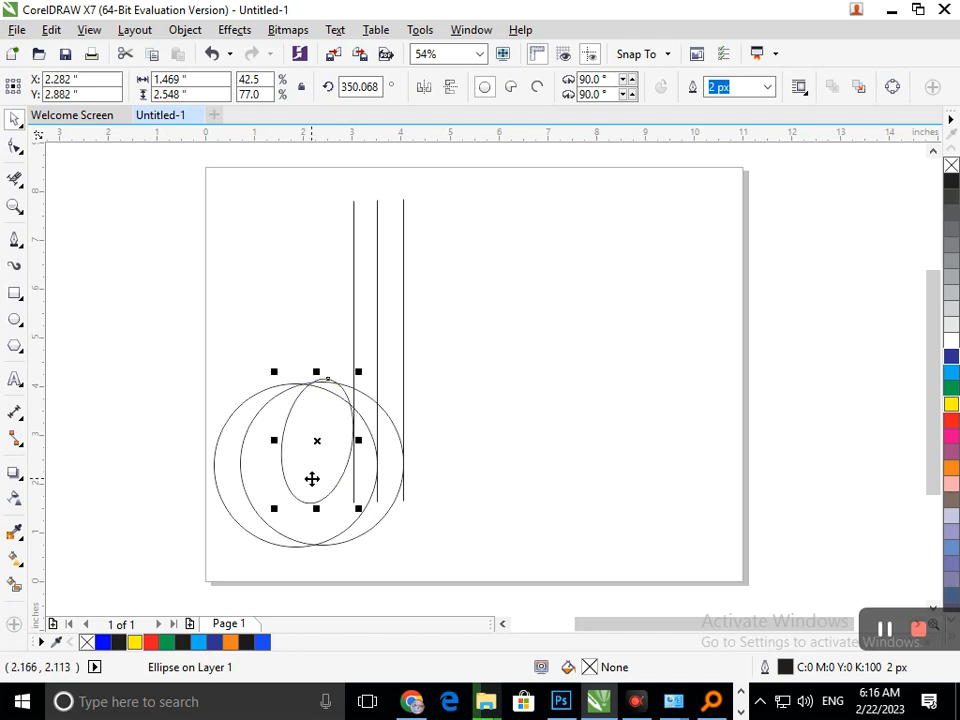
Copy the large circle so its right edge touches the left vertical line.
left_click(577, 511)
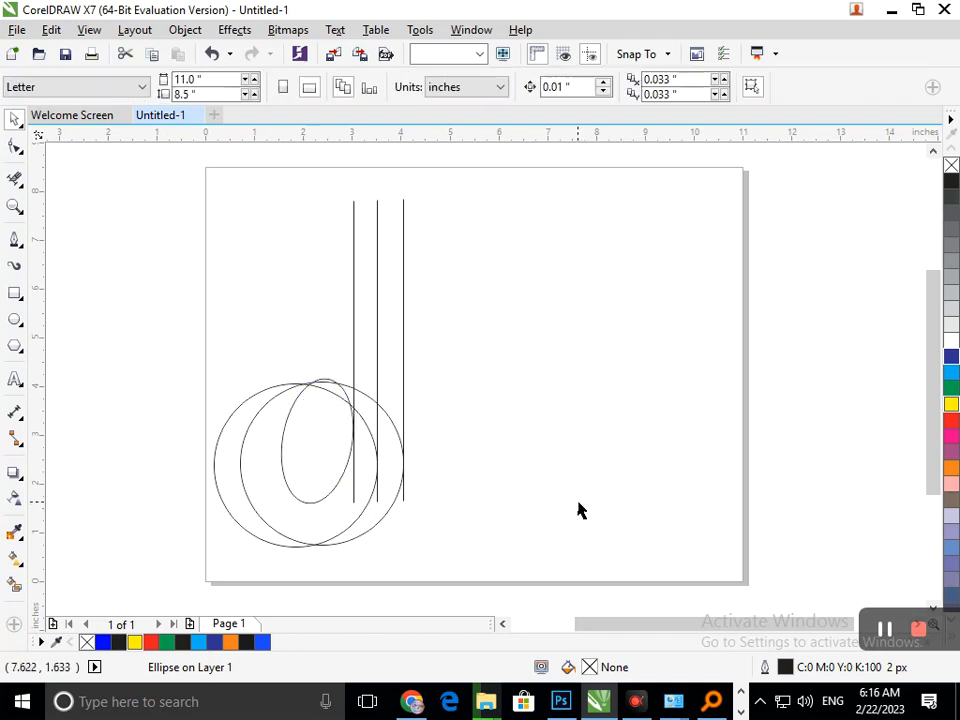
left_click_drag(362, 511, 339, 510)
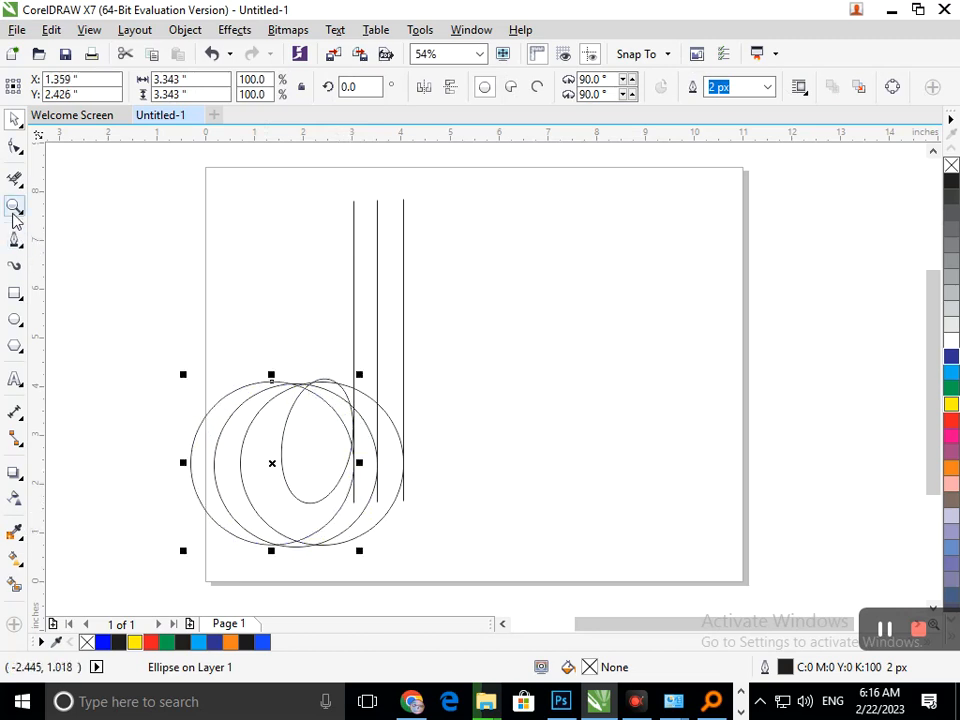
Remove the arc segments between the three vertical lines and the line ends extending below the circles with Virtual Segment Delete.
left_click(14, 178)
left_click_drag(361, 350, 363, 434)
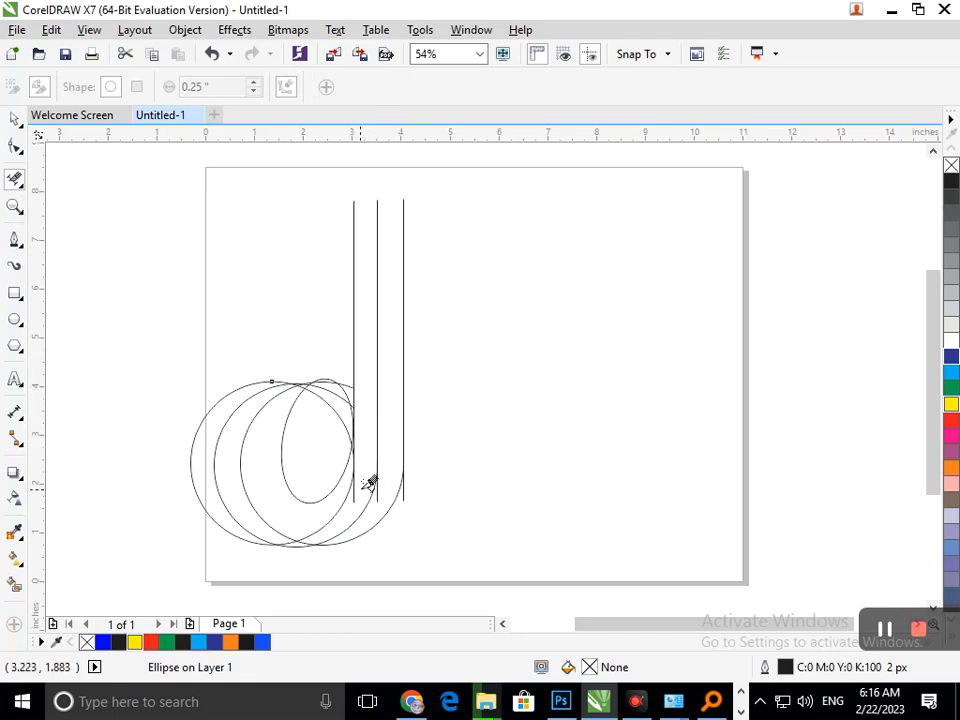
scroll(356, 489, "up", 5)
left_click(484, 455)
left_click(684, 441)
scroll(566, 429, "down", 5)
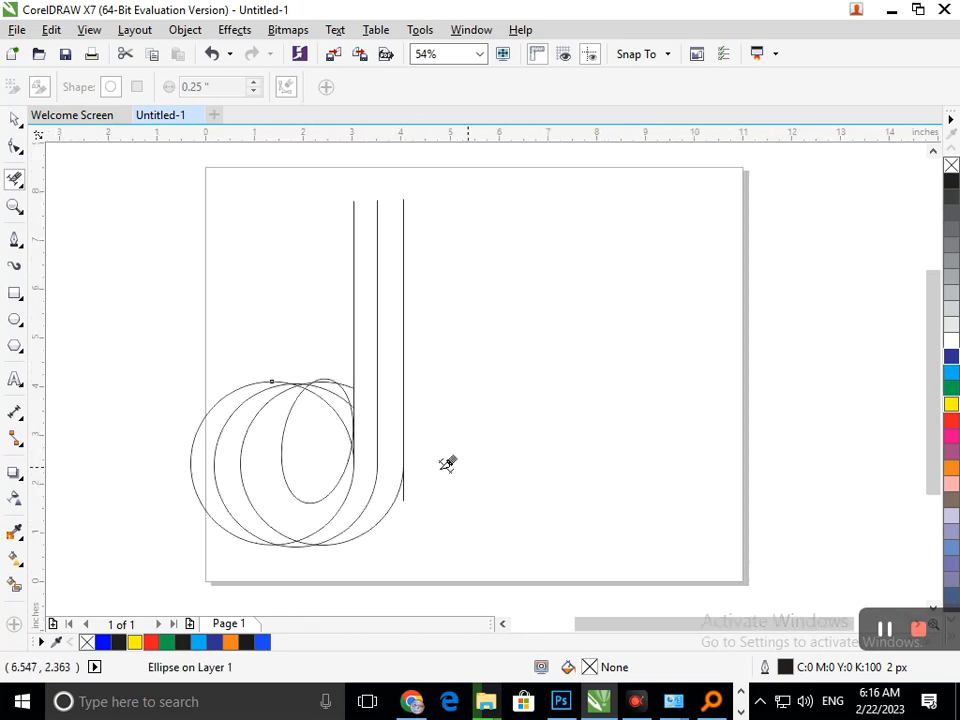
scroll(334, 446, "up", 4)
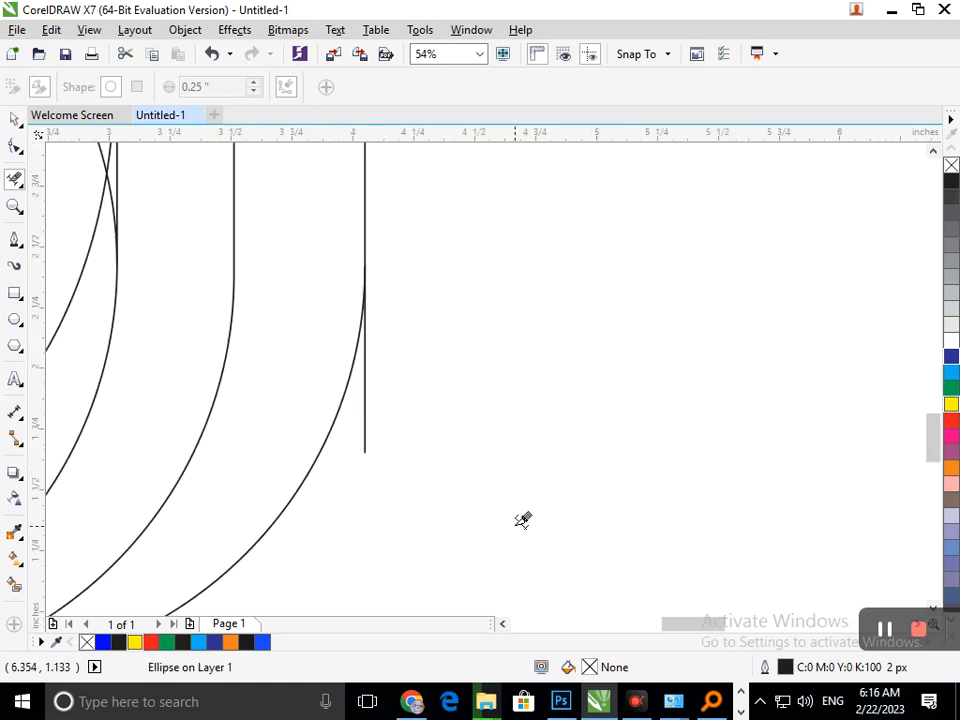
left_click(372, 428)
scroll(388, 432, "down", 4)
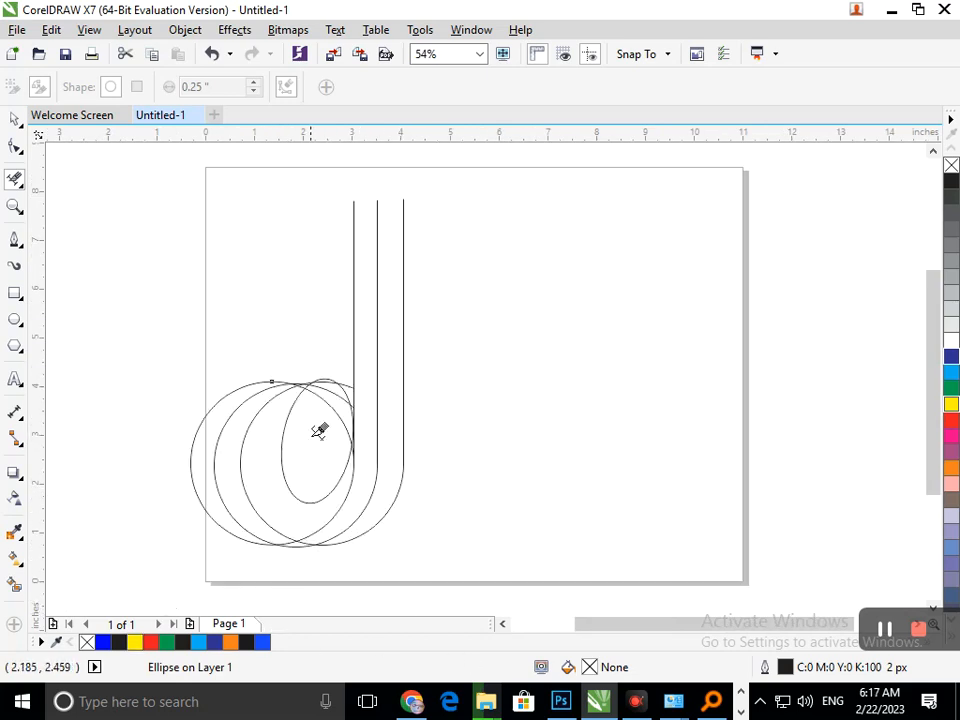
Delete the leftover arc ends around the top of the ellipse and the leftmost circle's upper-right arc across the opening.
scroll(318, 431, "up", 4)
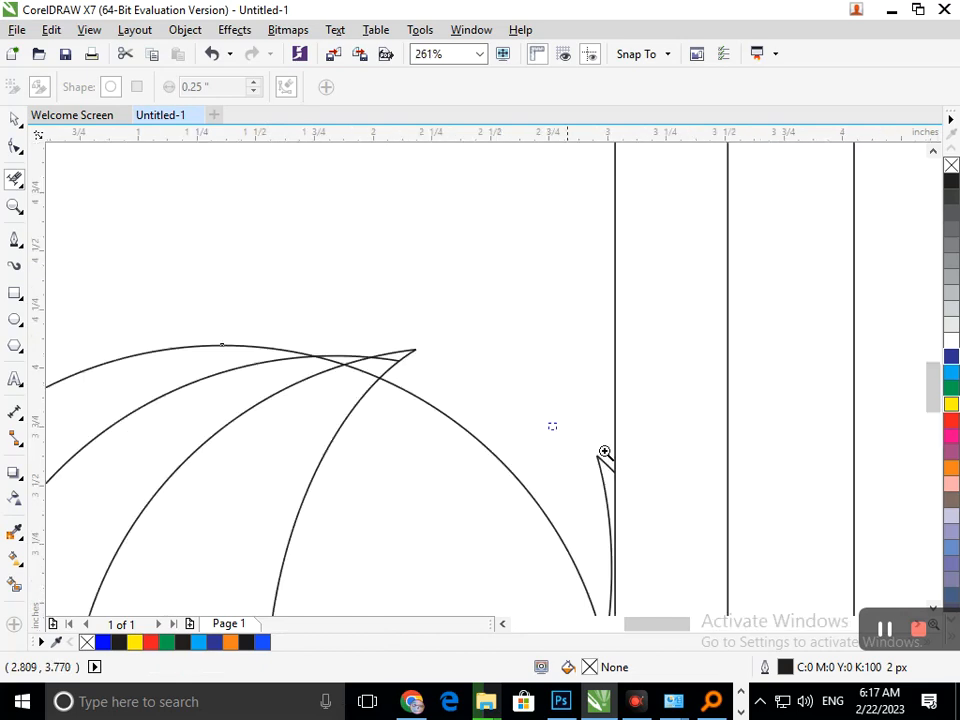
scroll(604, 452, "up", 4)
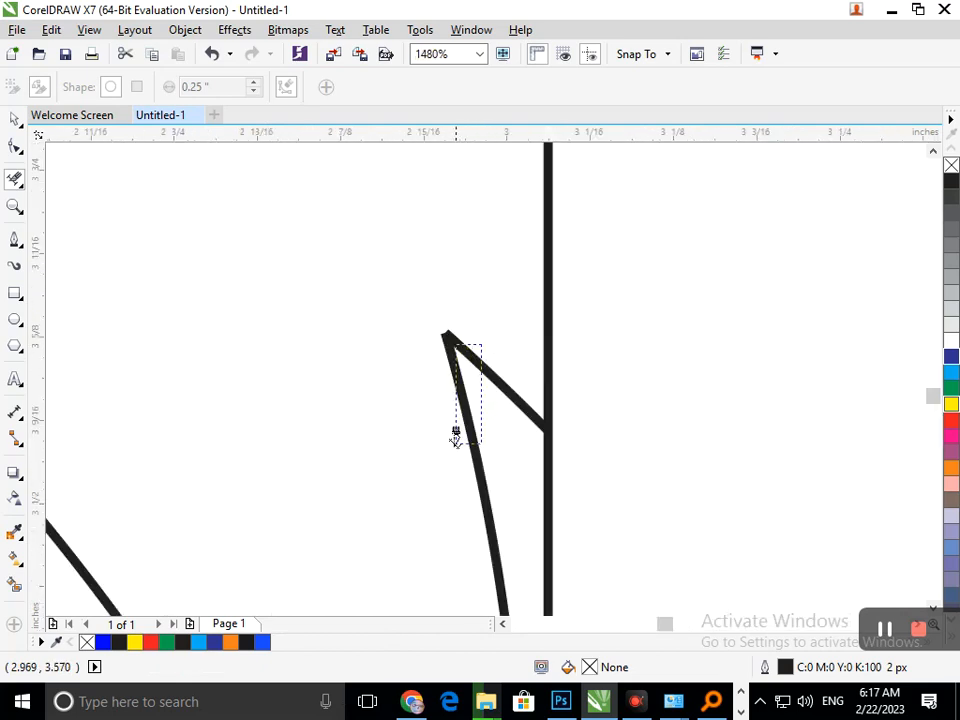
left_click(452, 440)
scroll(448, 448, "down", 4)
left_click_drag(387, 335, 446, 363)
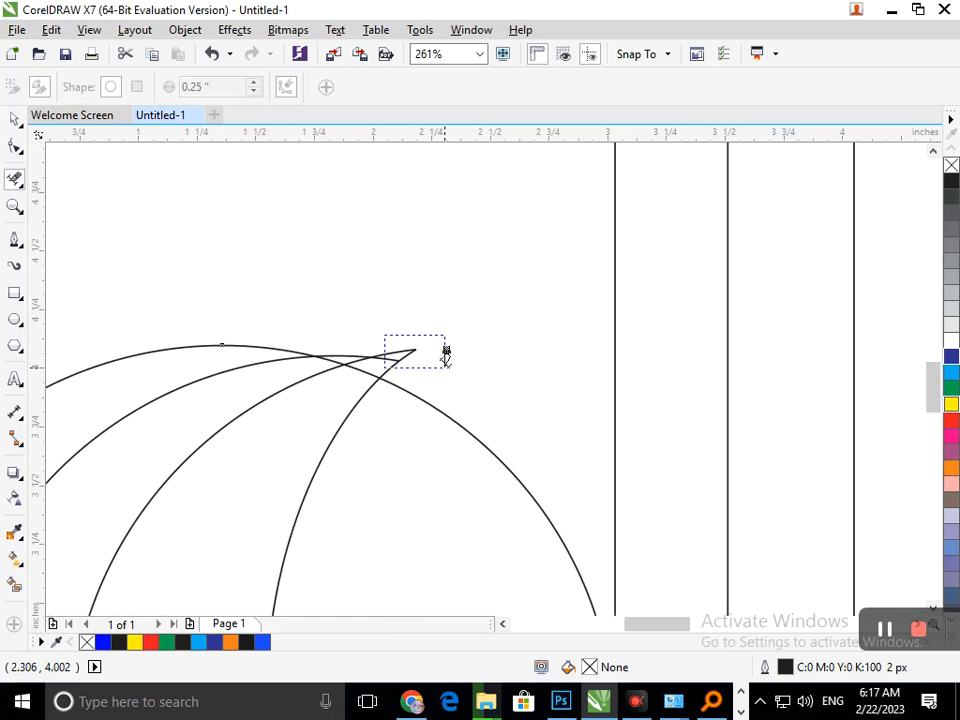
left_click_drag(350, 357, 410, 348)
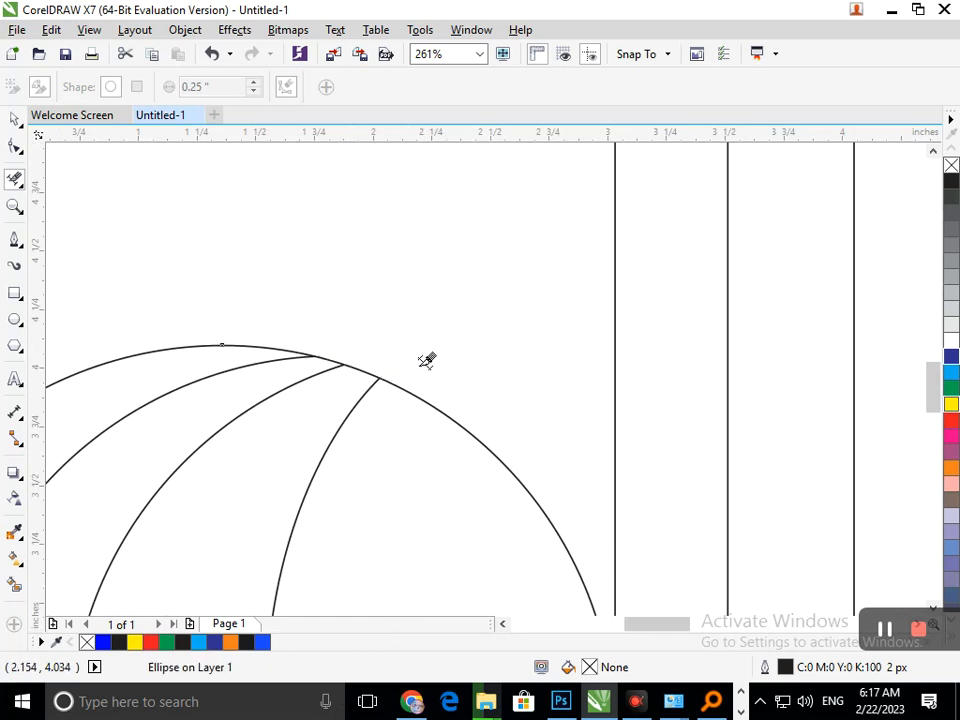
scroll(400, 460, "down", 4)
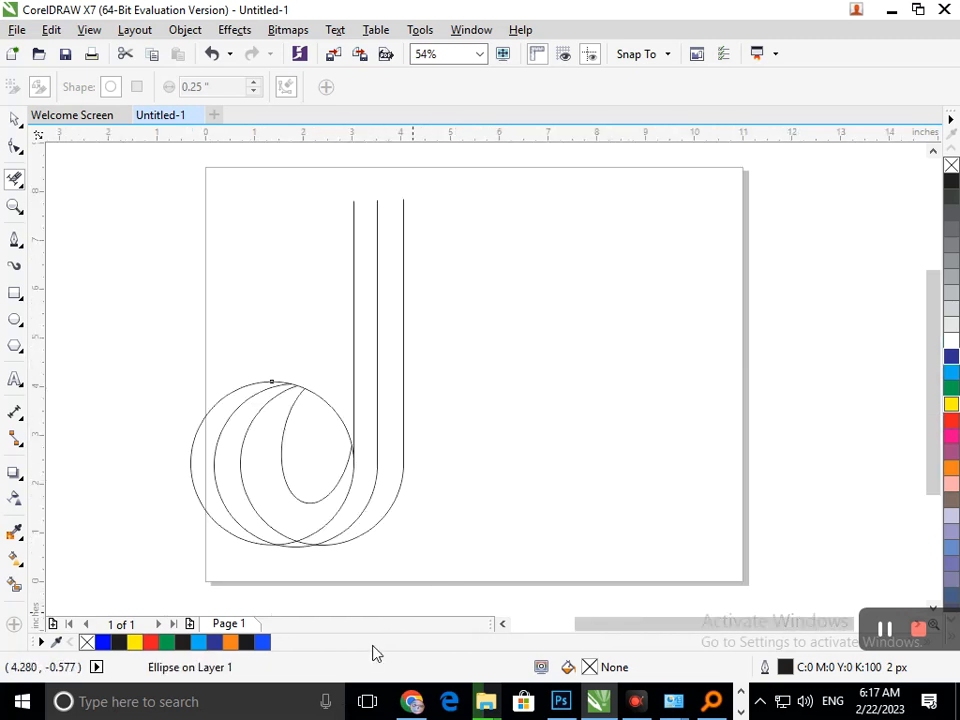
left_click(332, 410)
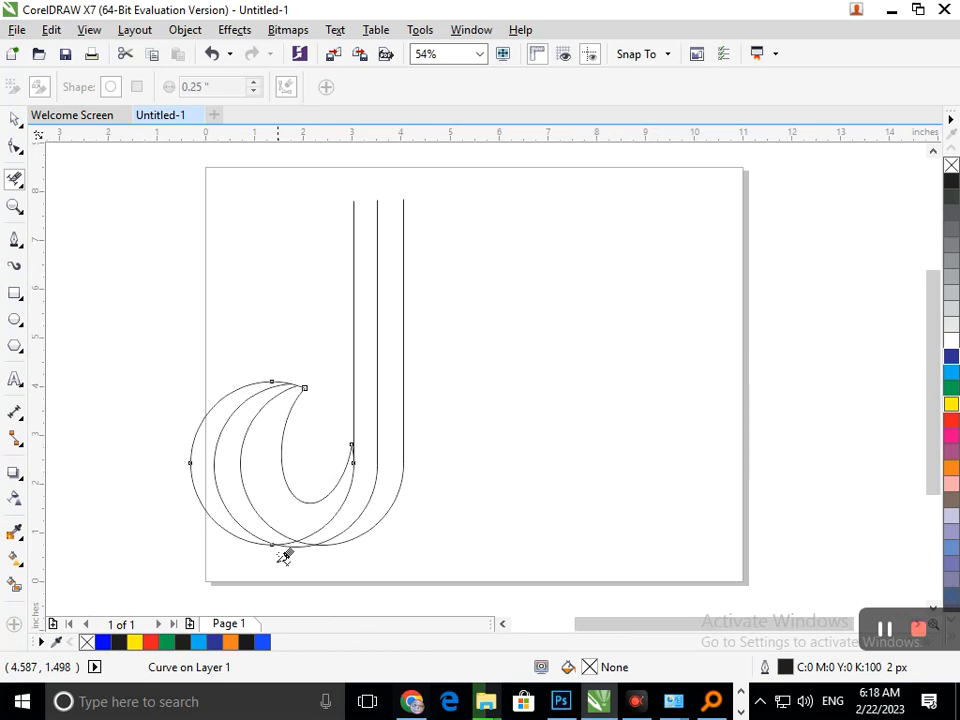
Trim the surplus outer arcs of the circles and fill the crescent of the hook with blue using Smart Fill.
scroll(283, 557, "up", 5)
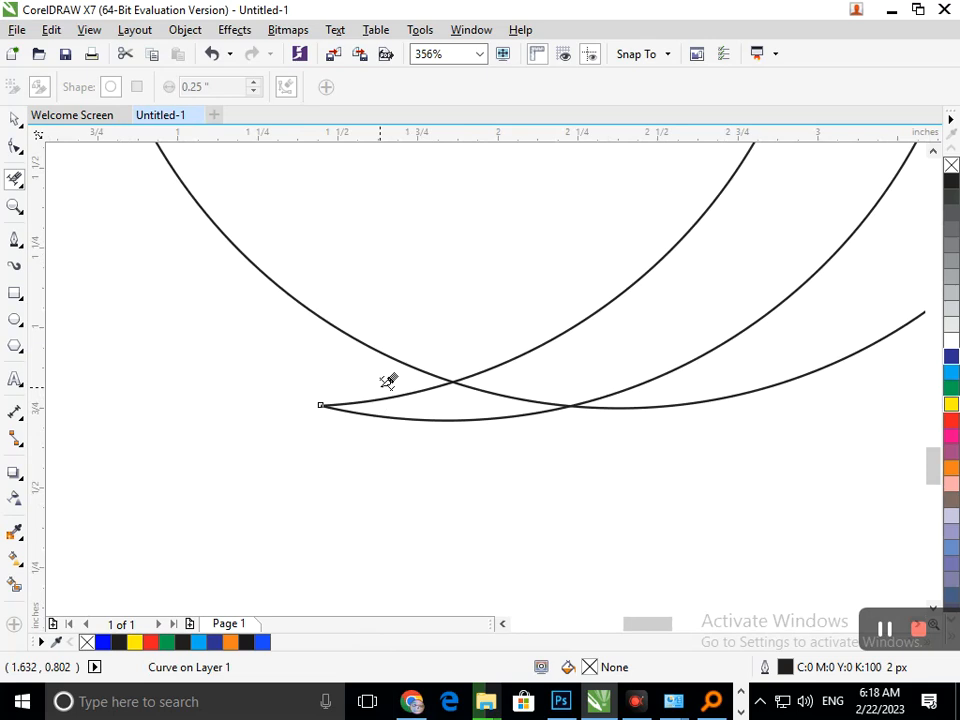
left_click(312, 509)
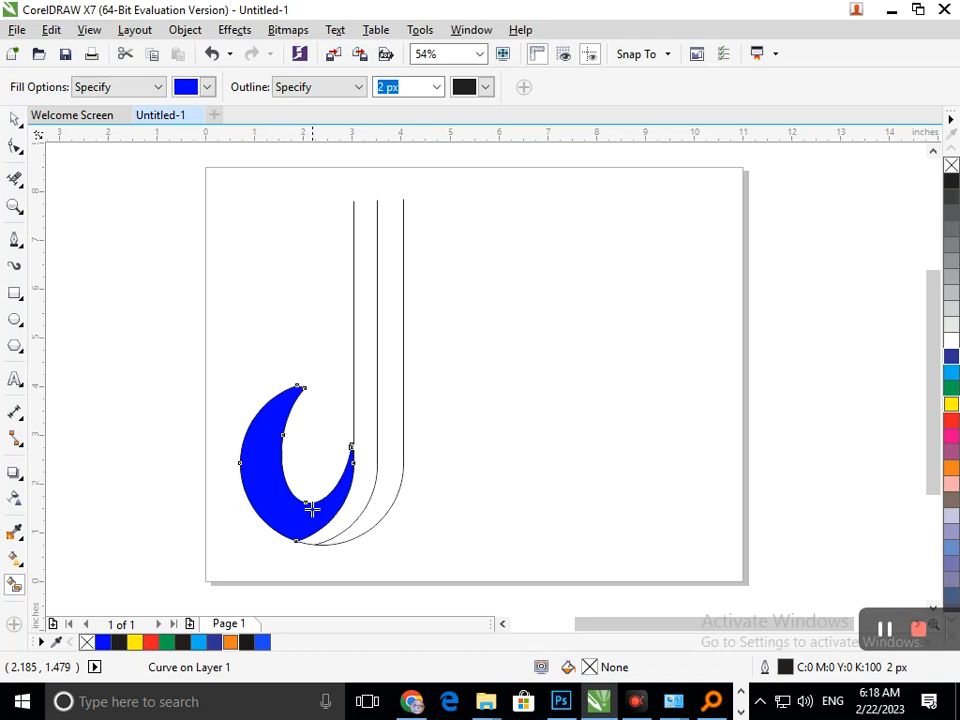
Activate the 3-Point Curve tool for shaping the upper ends of the vertical lines.
left_click(15, 119)
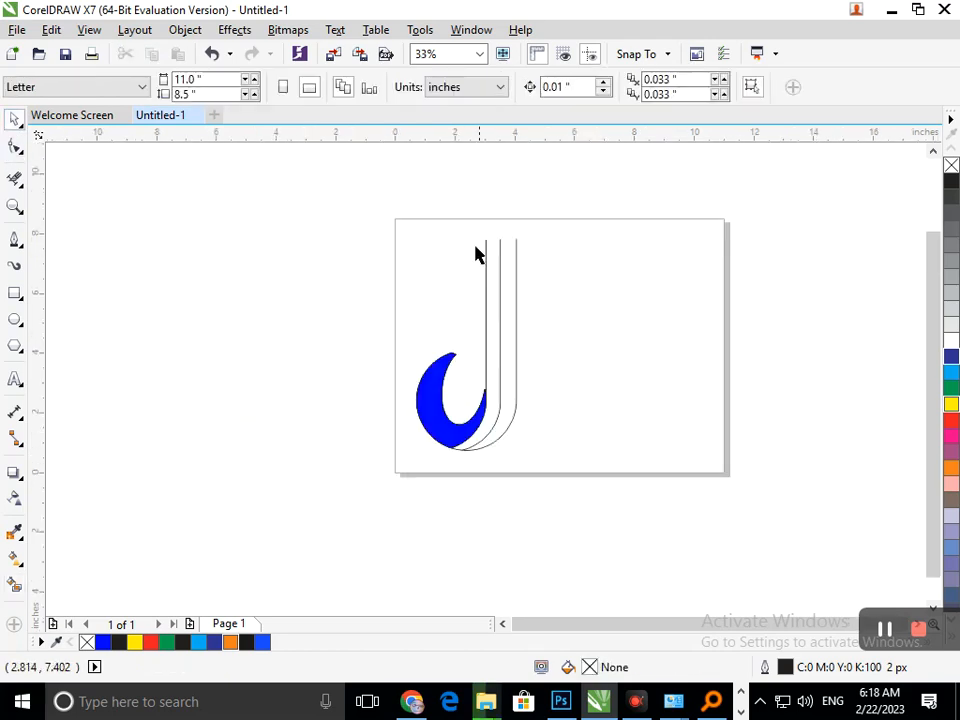
scroll(506, 270, "up", 10)
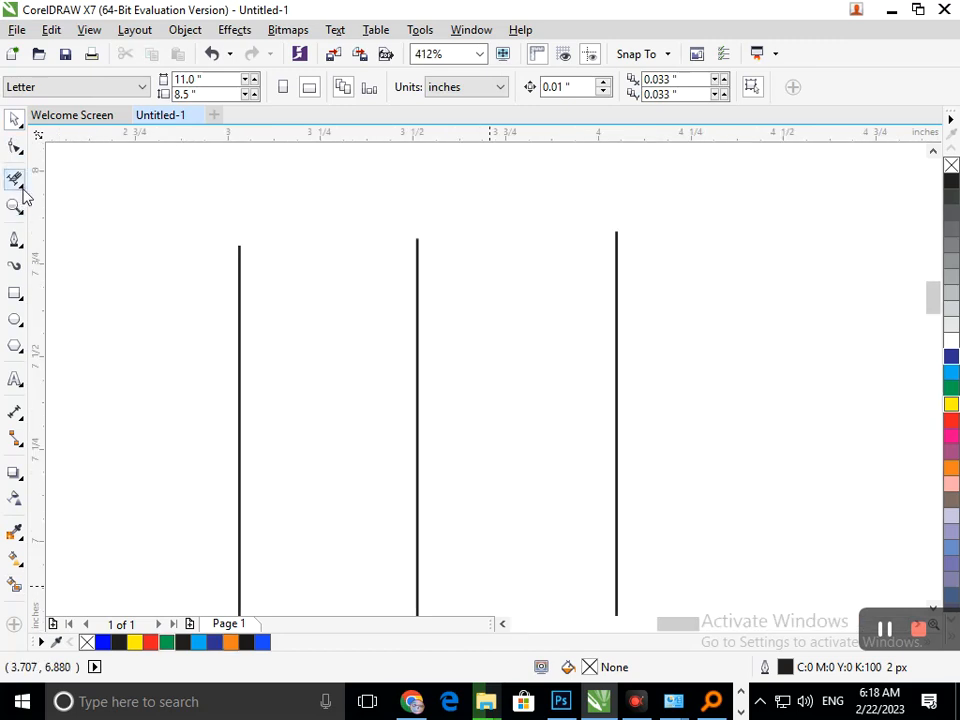
left_click(15, 239)
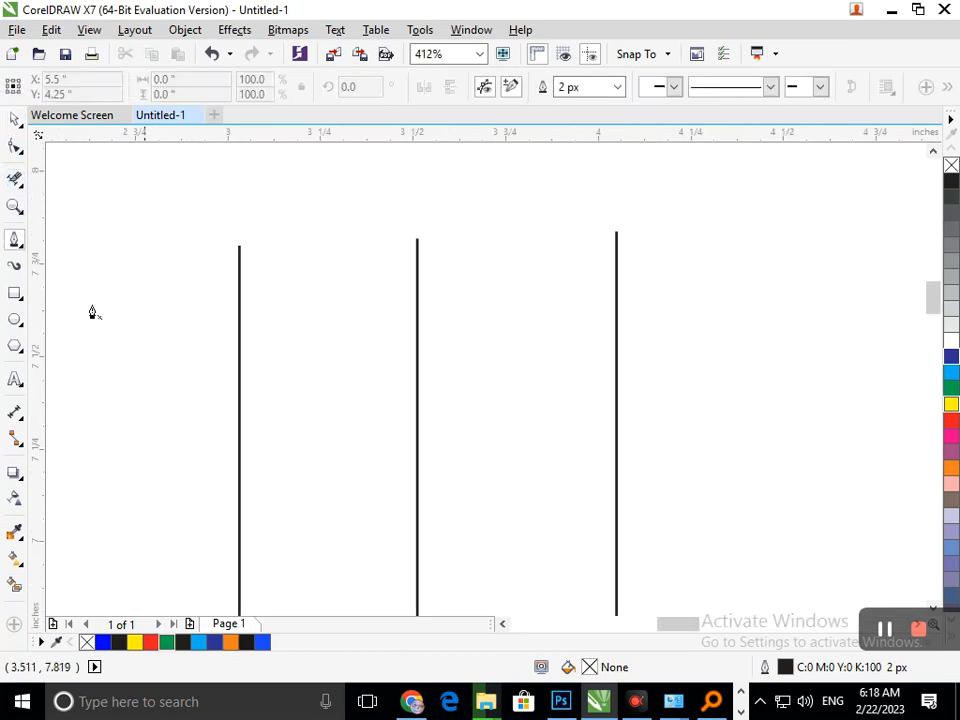
left_click(20, 244)
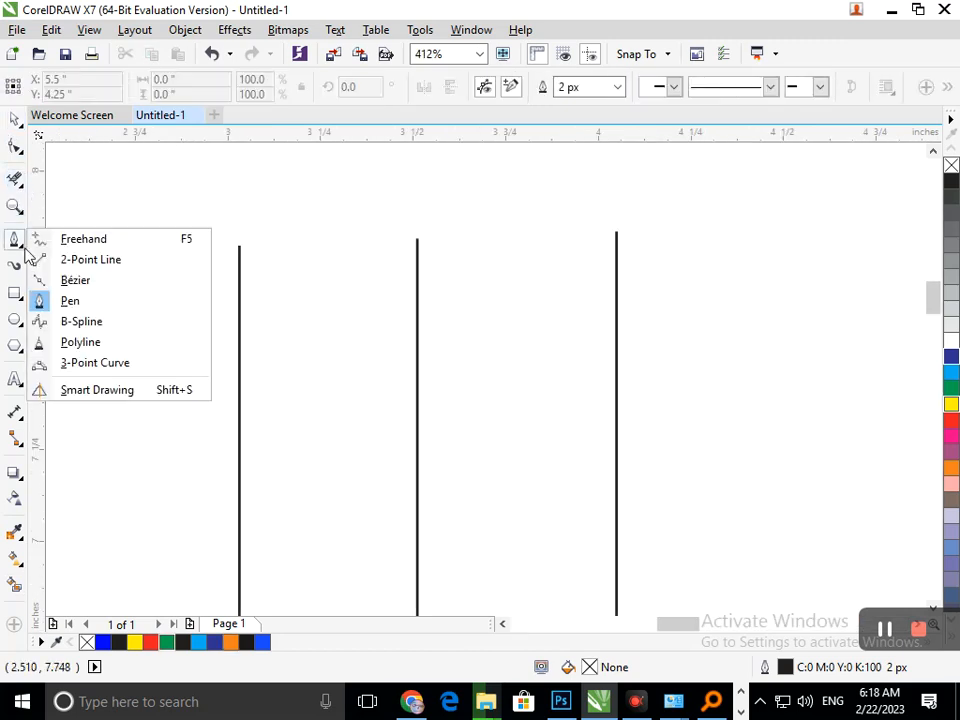
left_click(88, 366)
left_click_drag(417, 238, 239, 539)
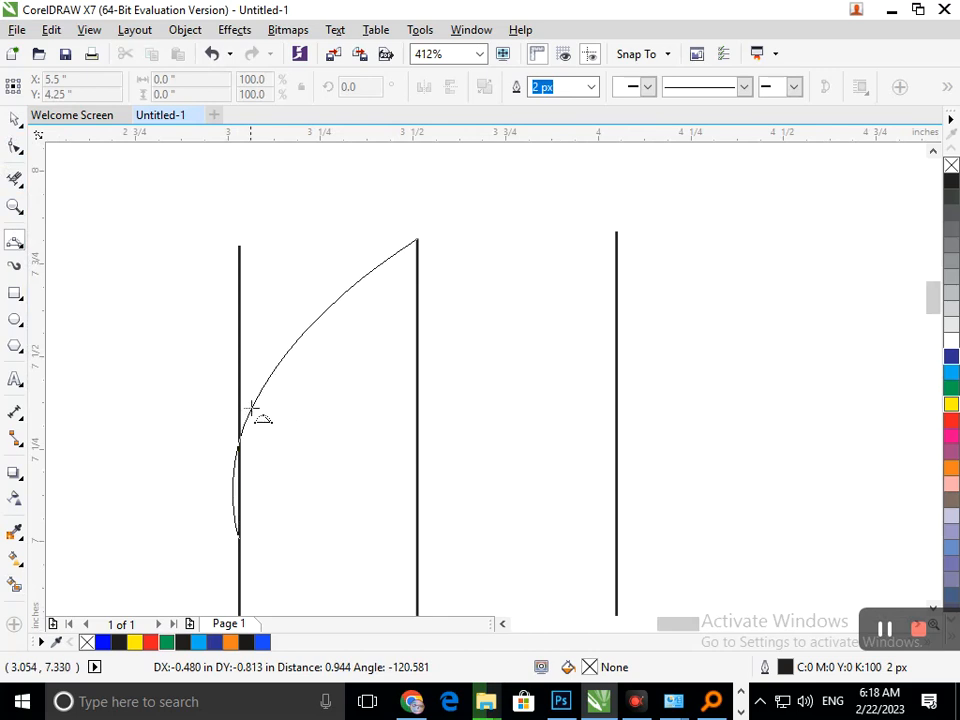
left_click(294, 339)
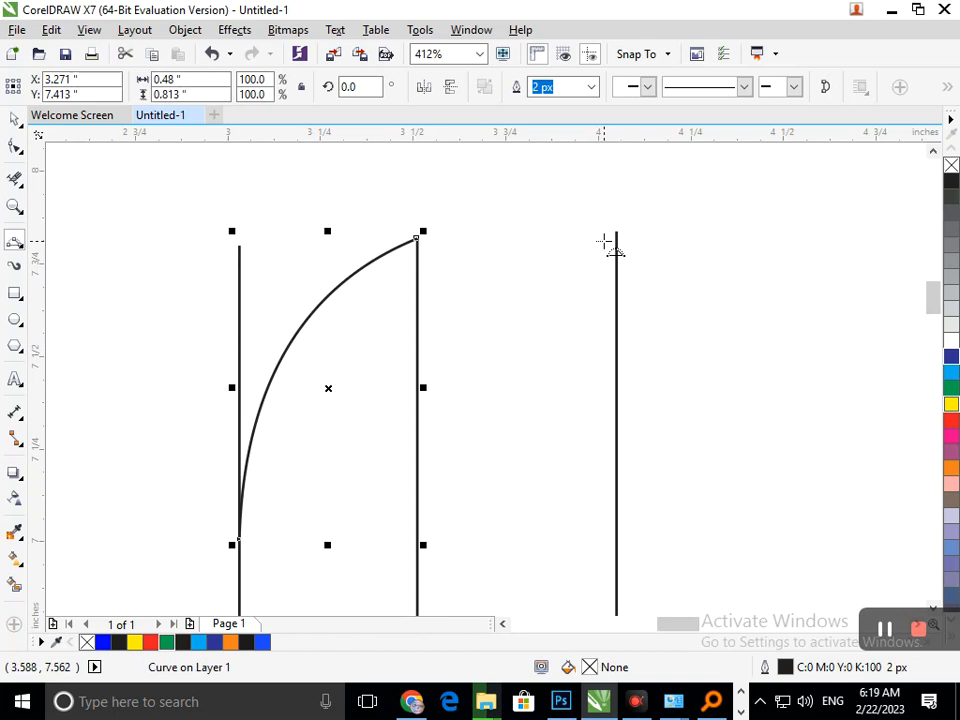
key("ctrl+z")
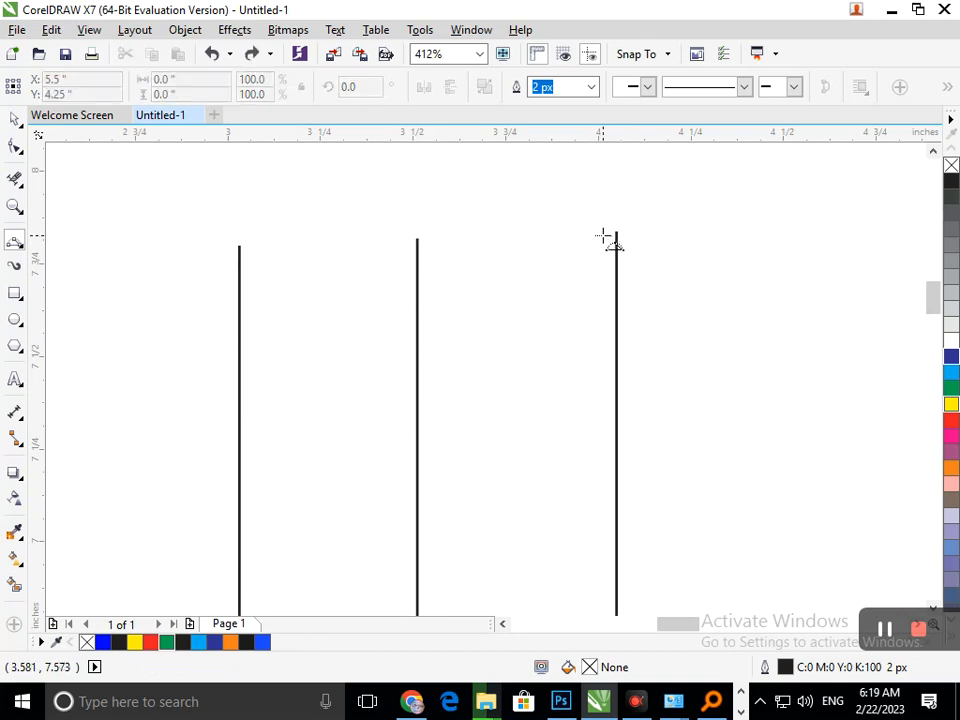
Draw two 3-point curves from the top of the right vertical line, one down to the left line and one to the middle line.
left_click(616, 236)
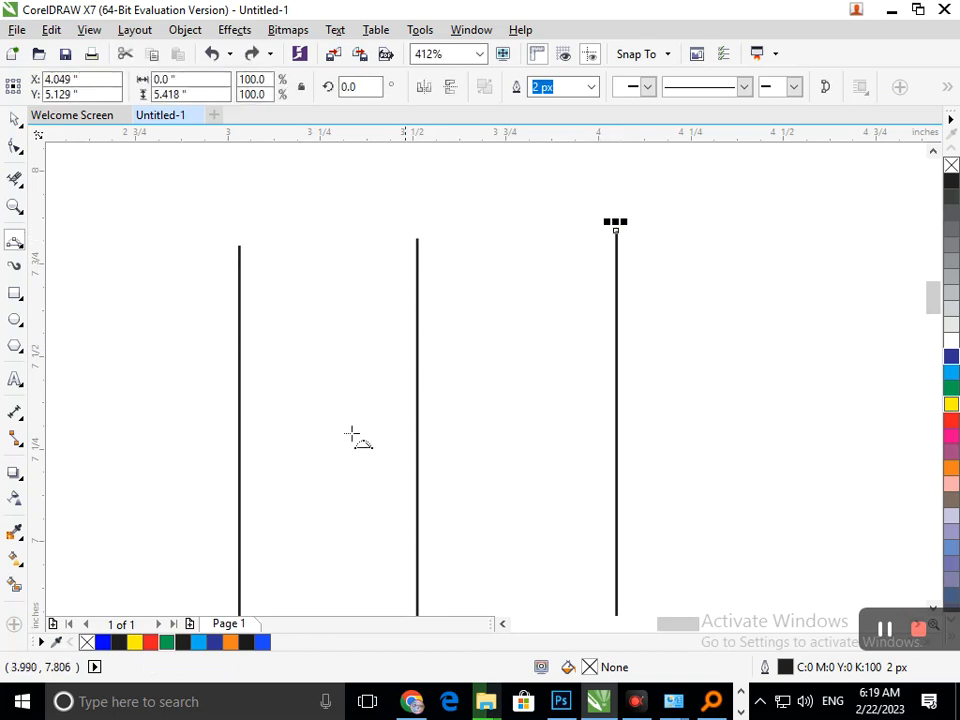
left_click_drag(616, 230, 239, 584)
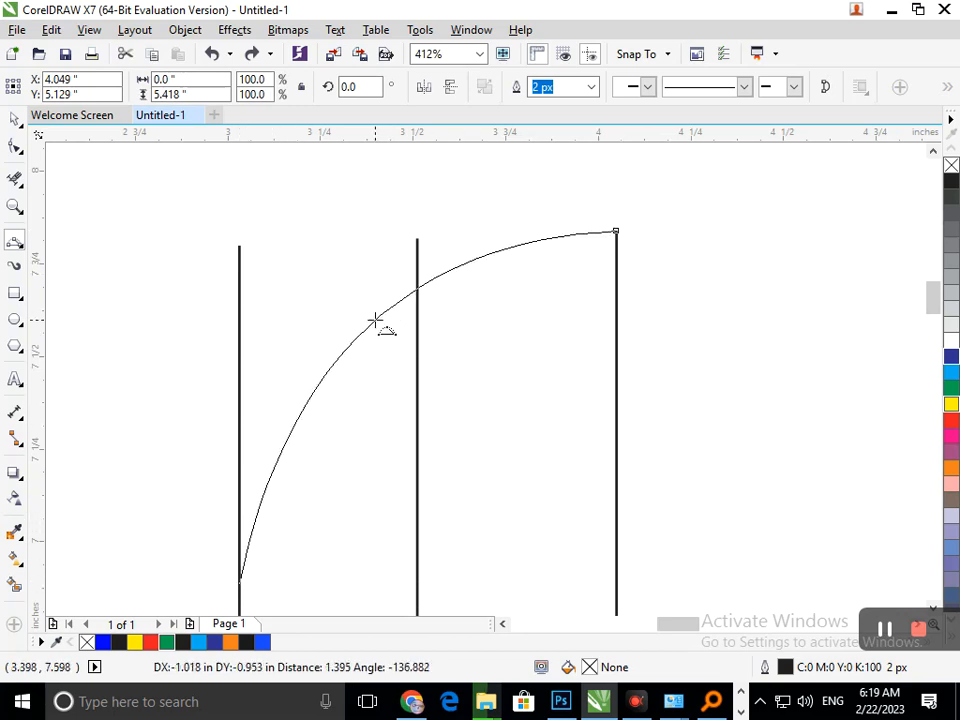
left_click(376, 320)
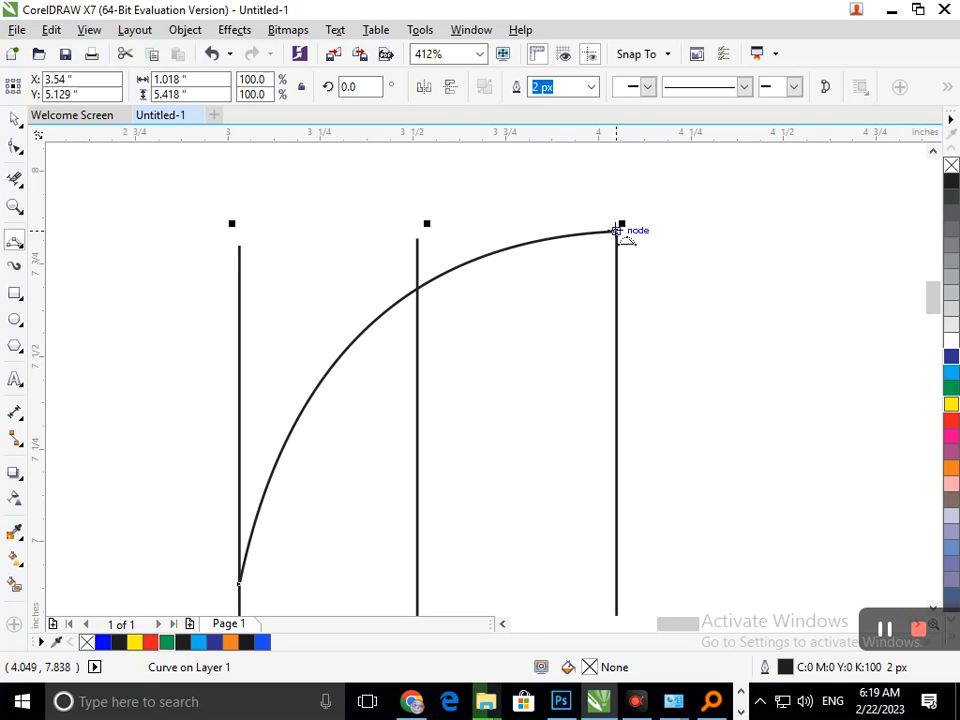
left_click_drag(616, 231, 417, 573)
left_click_drag(455, 370, 457, 368)
left_click(457, 367)
Fill the two curved-top strips of the stem with blue using Smart Fill.
key("F2")
left_click_drag(352, 402, 448, 483)
key("F3")
key("F3")
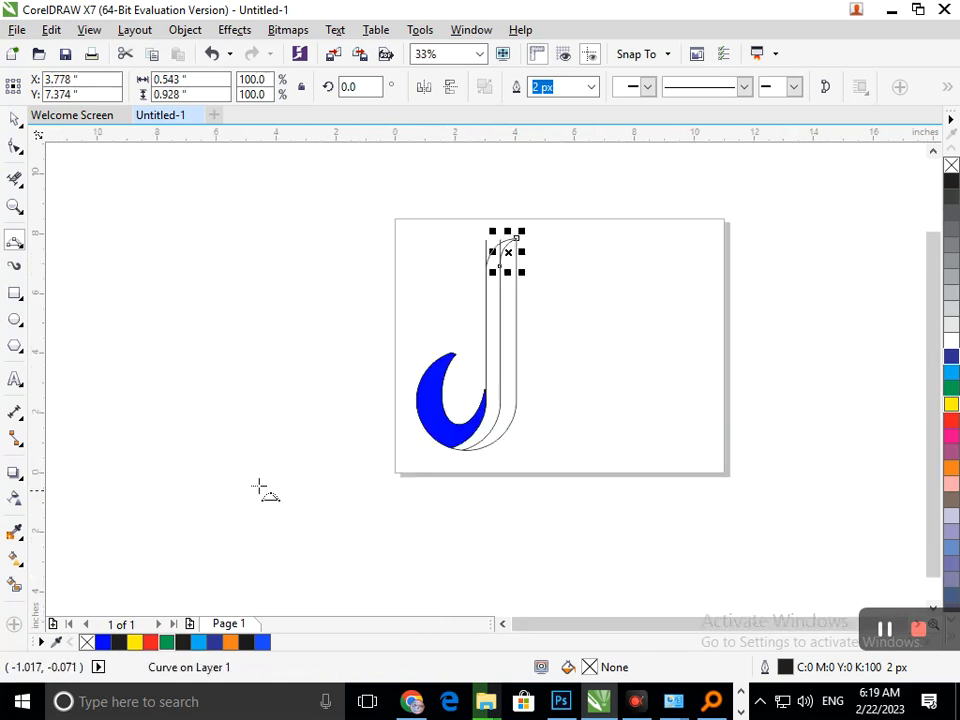
left_click(16, 588)
left_click(491, 401)
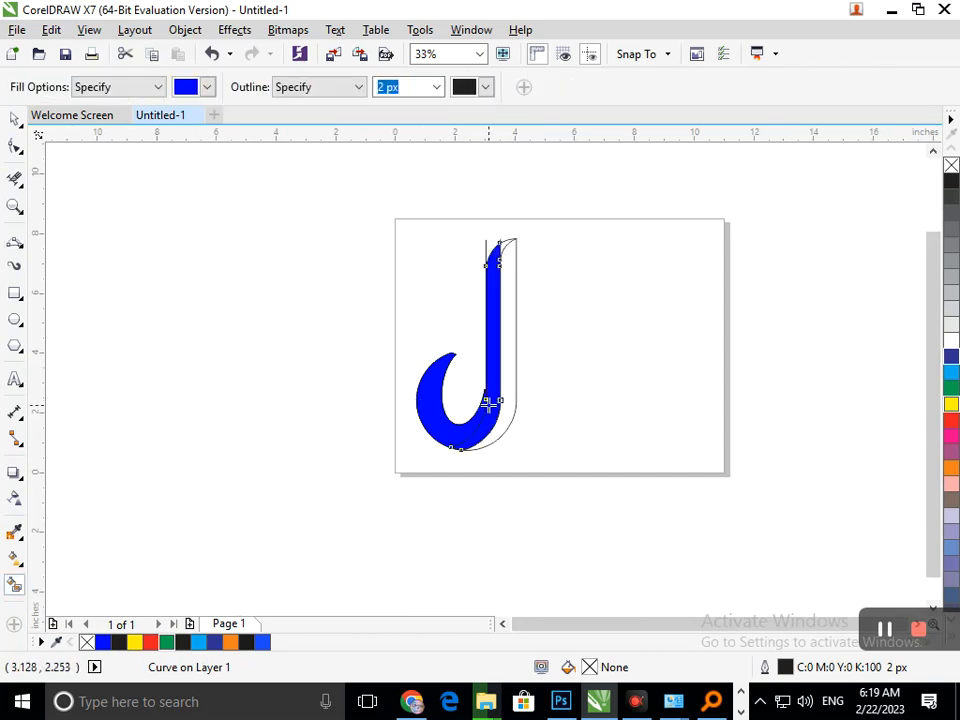
left_click(506, 399)
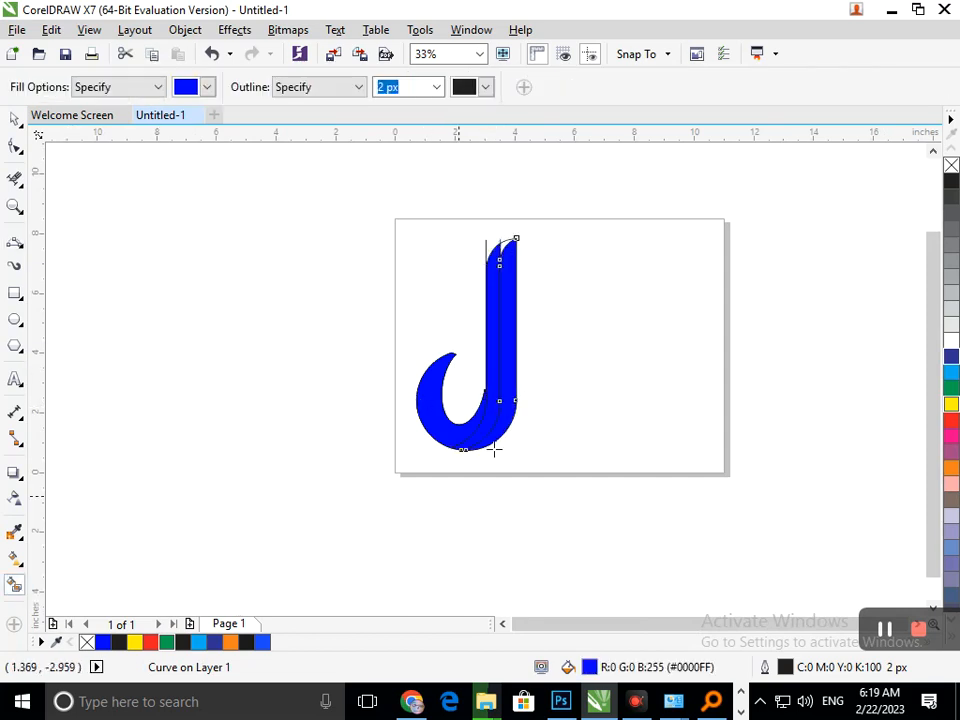
left_click(15, 119)
left_click(392, 342)
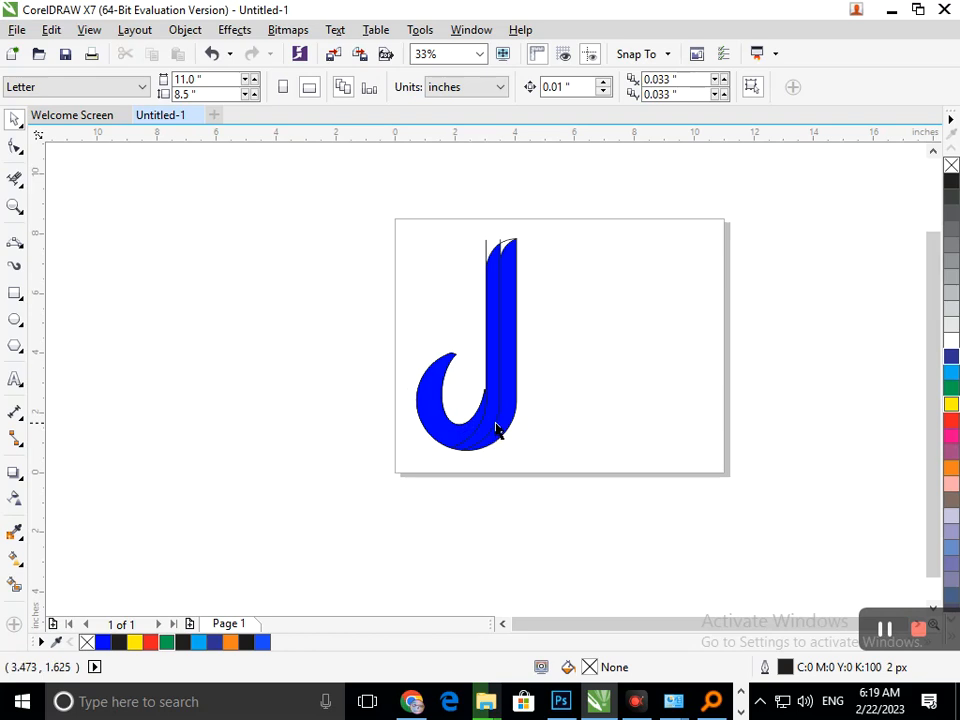
left_click_drag(476, 428, 386, 424)
key("ctrl+z")
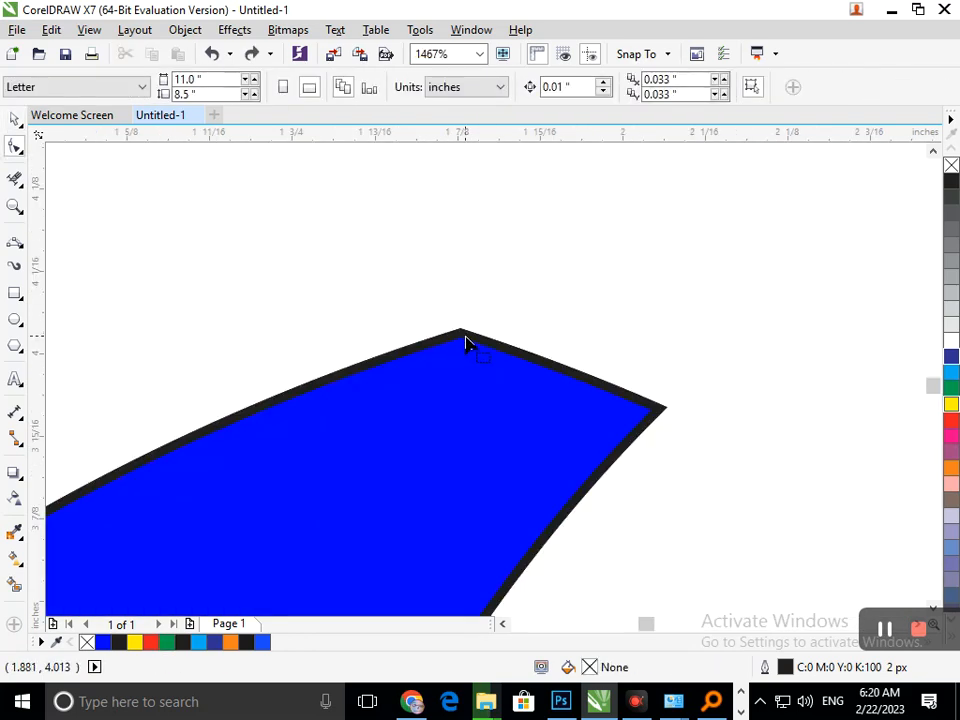
Move the blue crescent's upper corner node onto its tip with the Shape tool so the hook ends in a point.
left_click(465, 340)
left_click_drag(463, 336, 655, 428)
left_click_drag(600, 383, 671, 424)
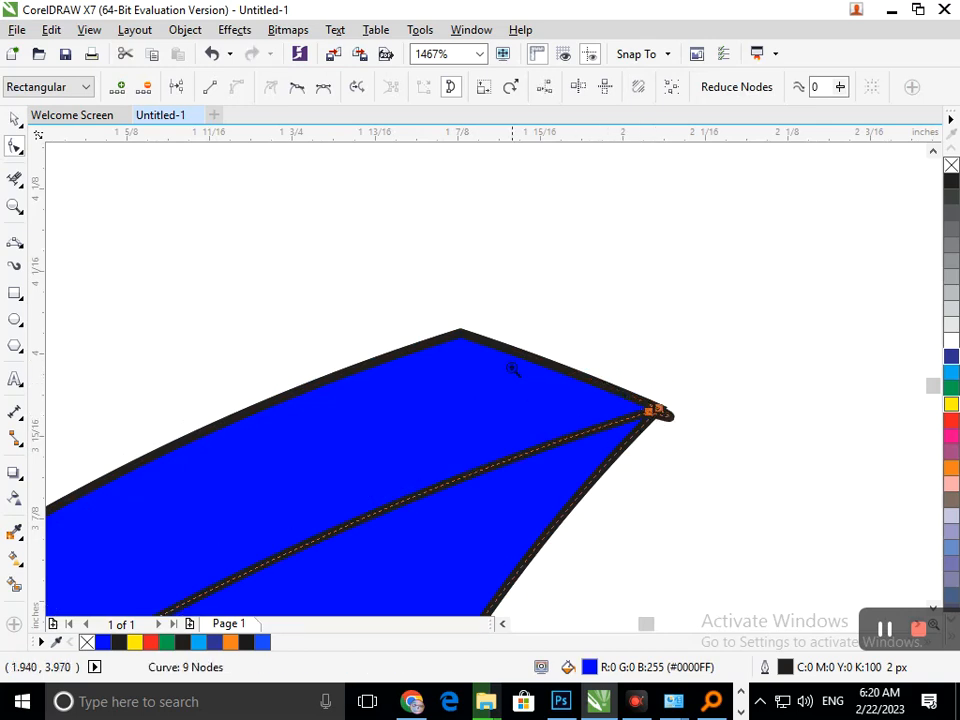
Fine-tune the node positions at the blue crescent's upper tip to refine its outline.
key("F3")
key("F2")
left_click_drag(326, 381, 388, 430)
key("F3")
key("F2")
left_click_drag(429, 325, 485, 383)
key("F2")
left_click_drag(403, 331, 600, 558)
left_click(481, 368)
left_click_drag(681, 579, 666, 566)
key("F3")
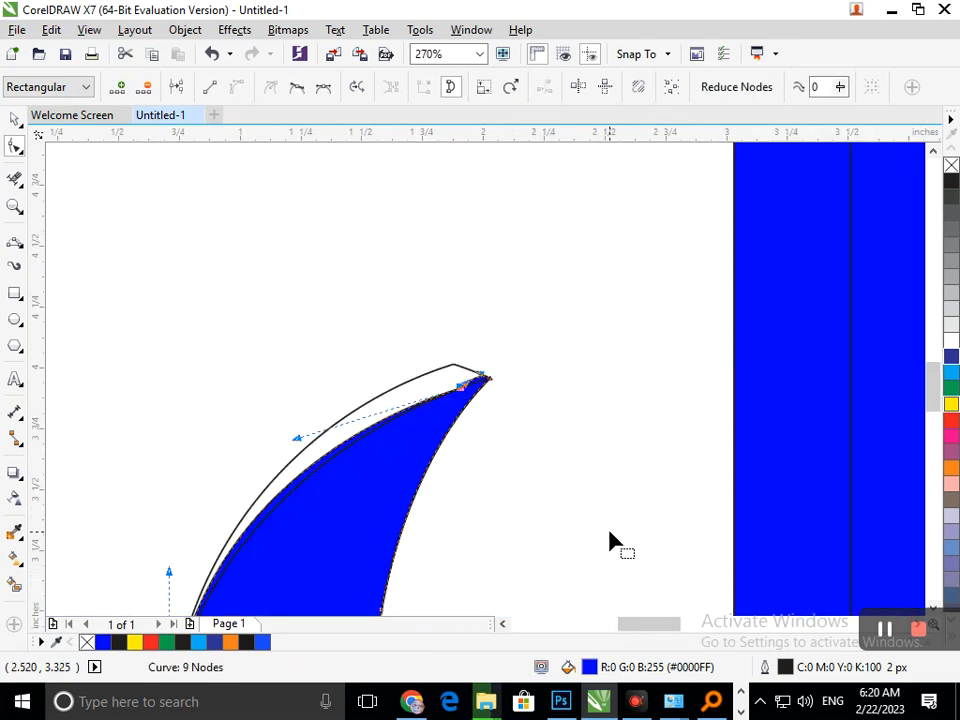
Adjust the curve handle at the blue crescent's upper tip with the Shape tool to flatten the bulge along its outline.
scroll(474, 377, "up", 4)
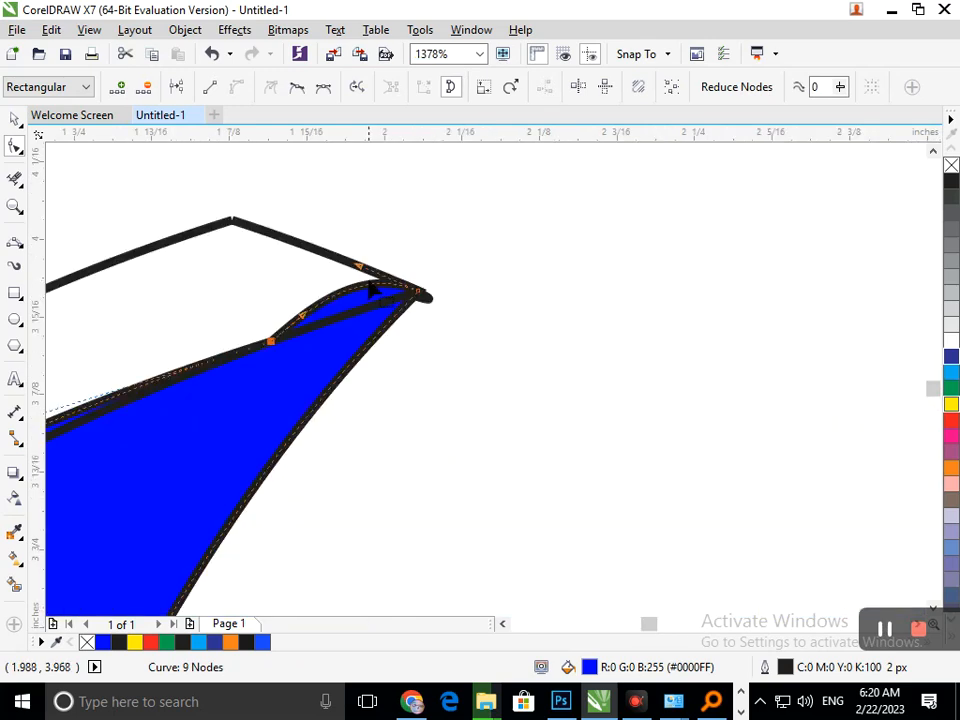
left_click(358, 295)
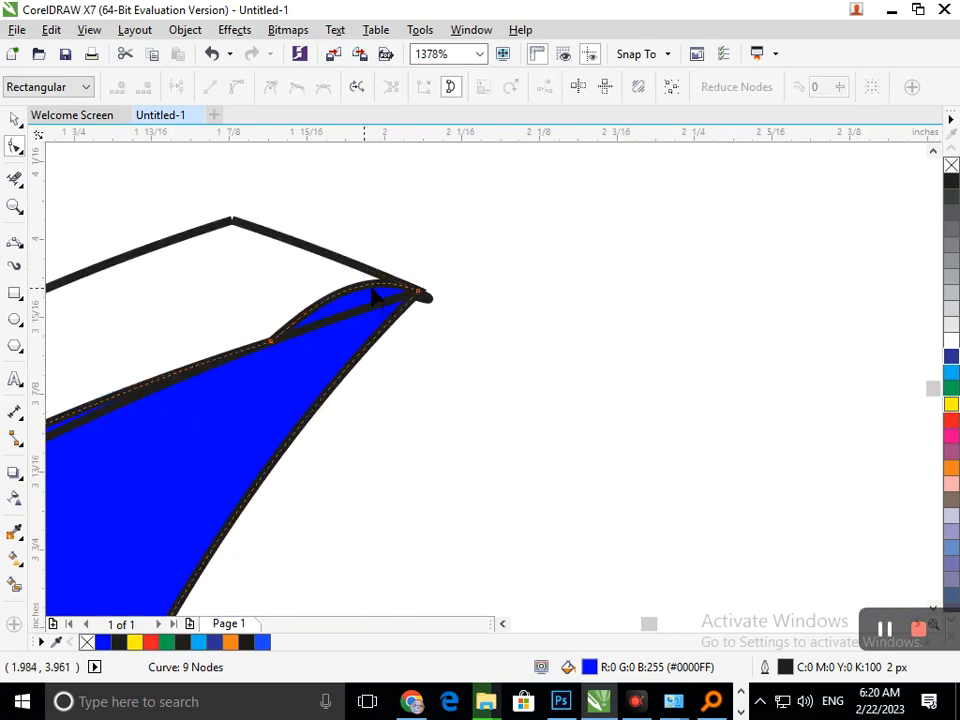
left_click(419, 291)
left_click_drag(360, 269, 309, 322)
scroll(355, 500, "down", 5)
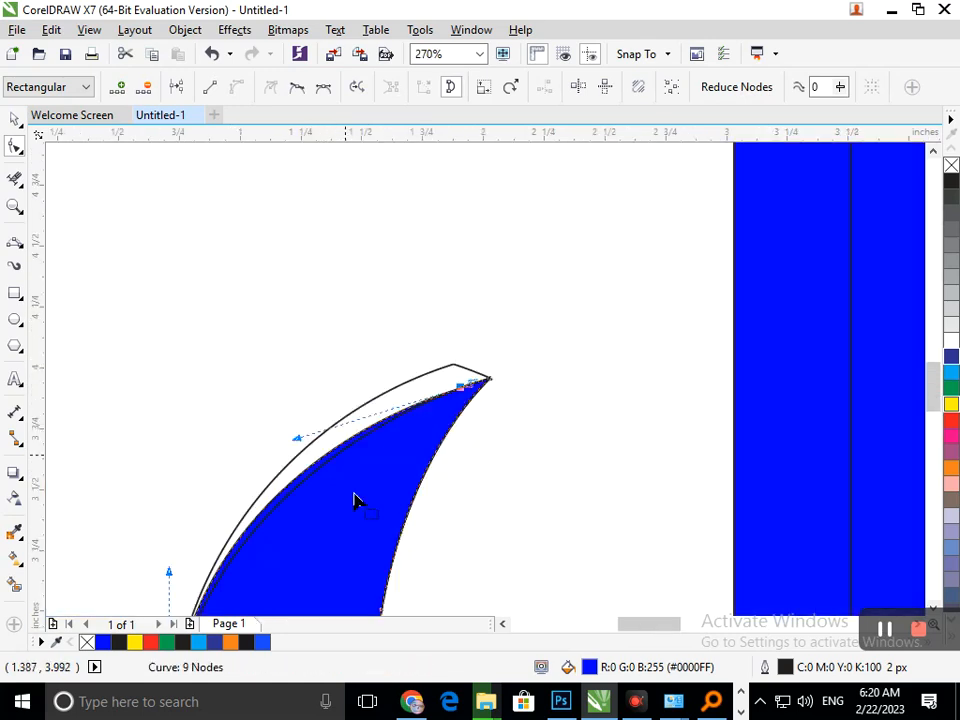
left_click_drag(259, 452, 371, 525)
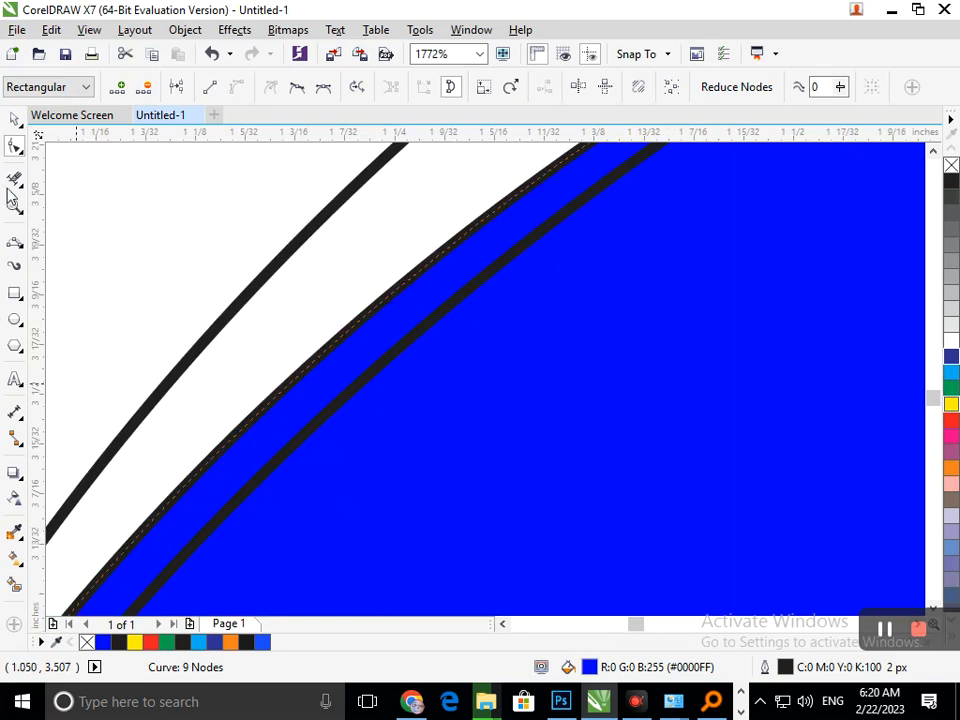
left_click(12, 183)
scroll(278, 412, "down", 10)
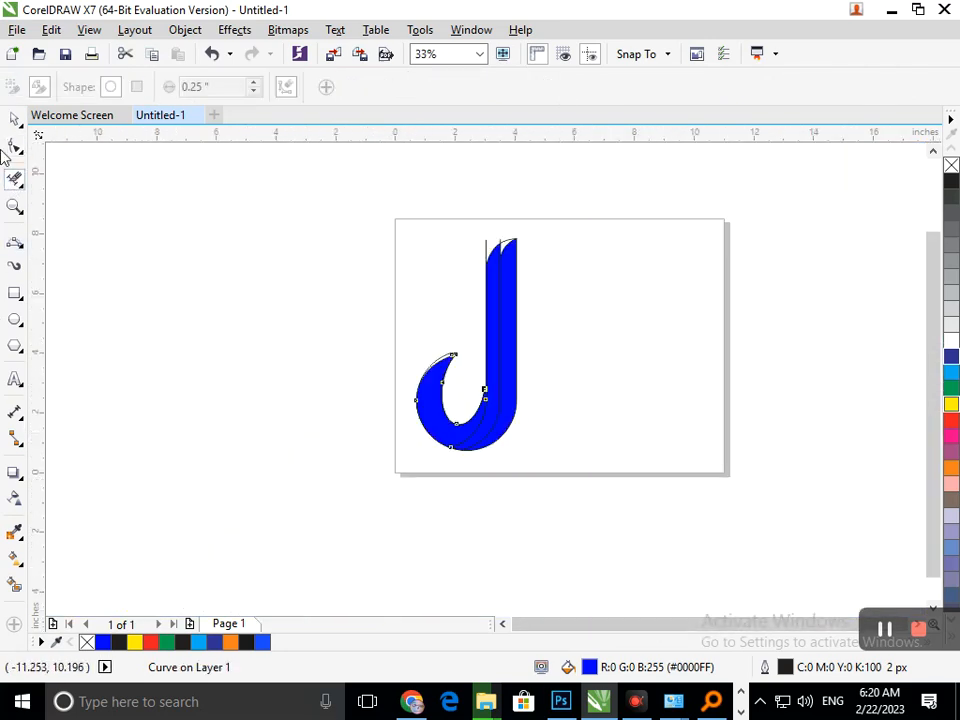
left_click(14, 118)
left_click(300, 420)
left_click_drag(443, 425, 315, 435)
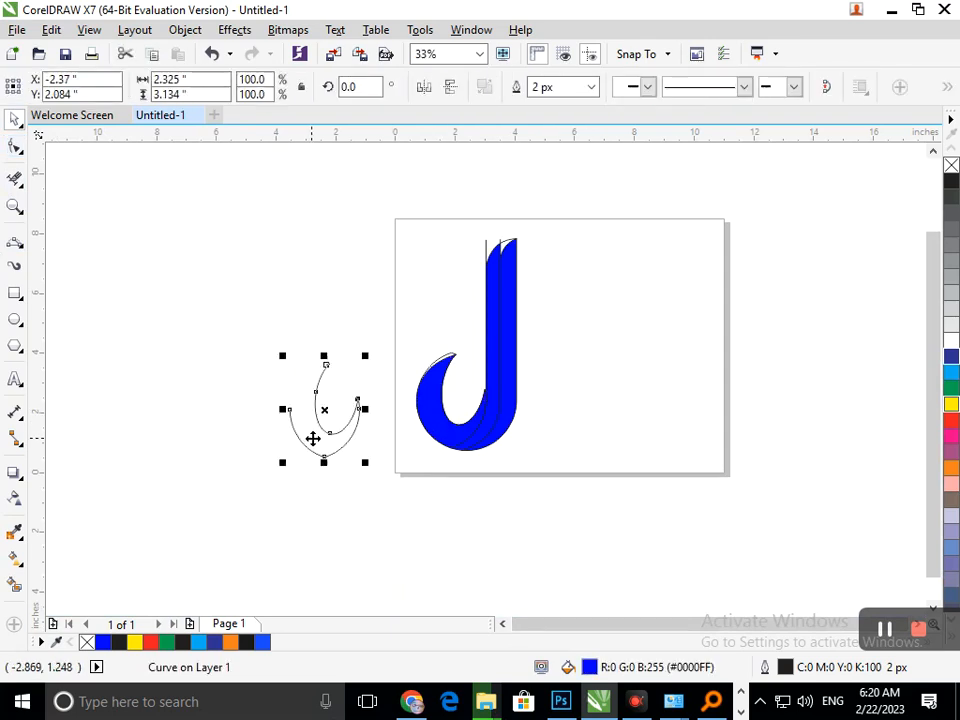
key("ctrl+z")
Fill the crescent and both stem strips of the J with dark green #006633 using Smart Fill.
left_click(12, 586)
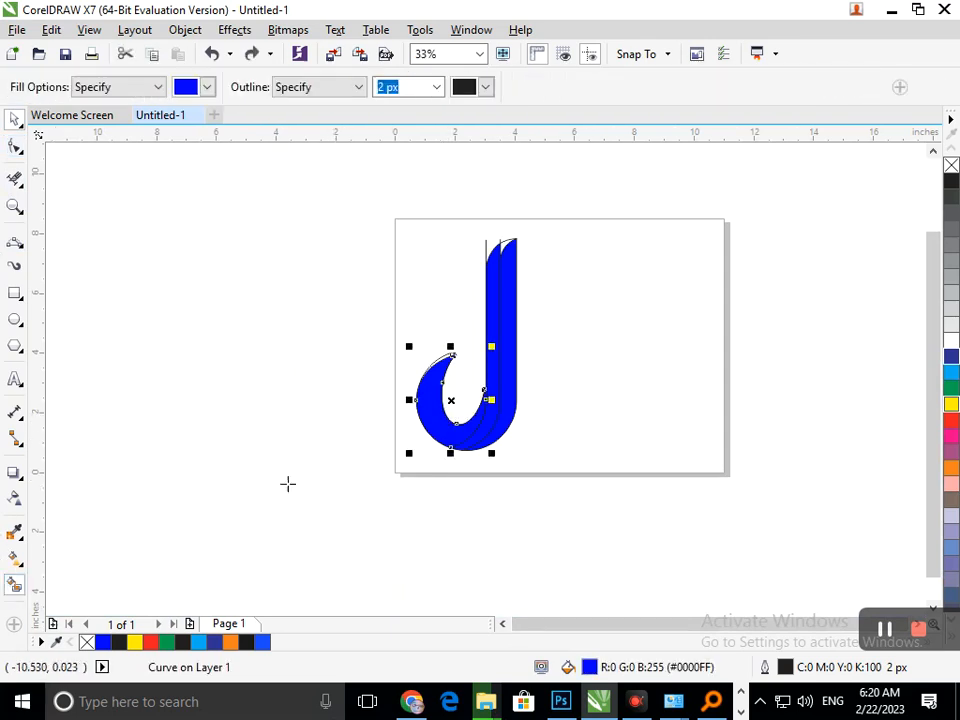
left_click(455, 432)
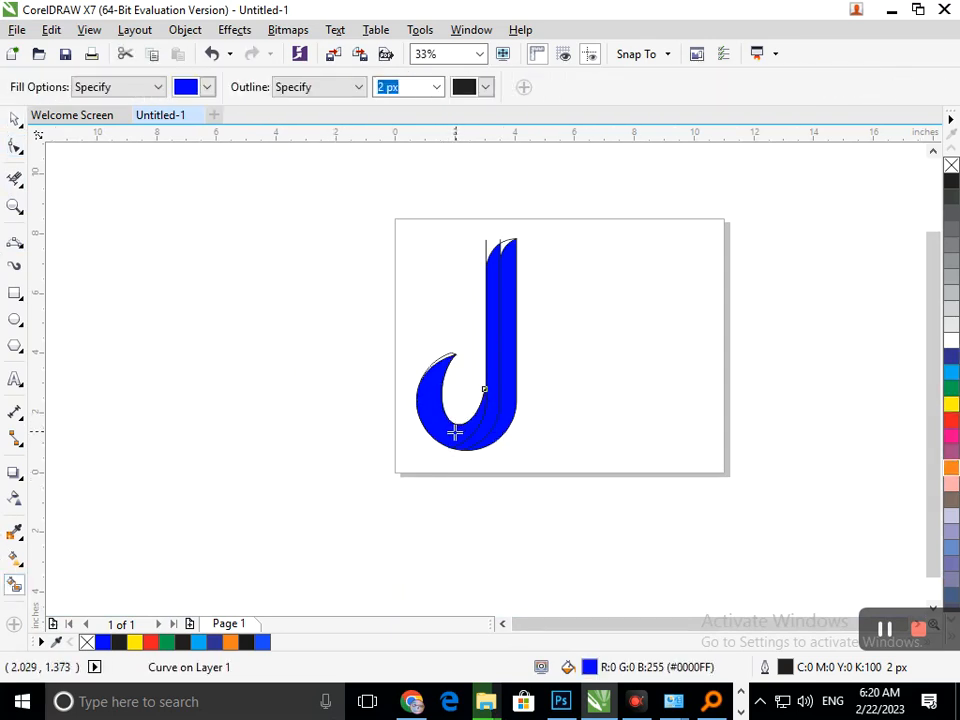
left_click(207, 87)
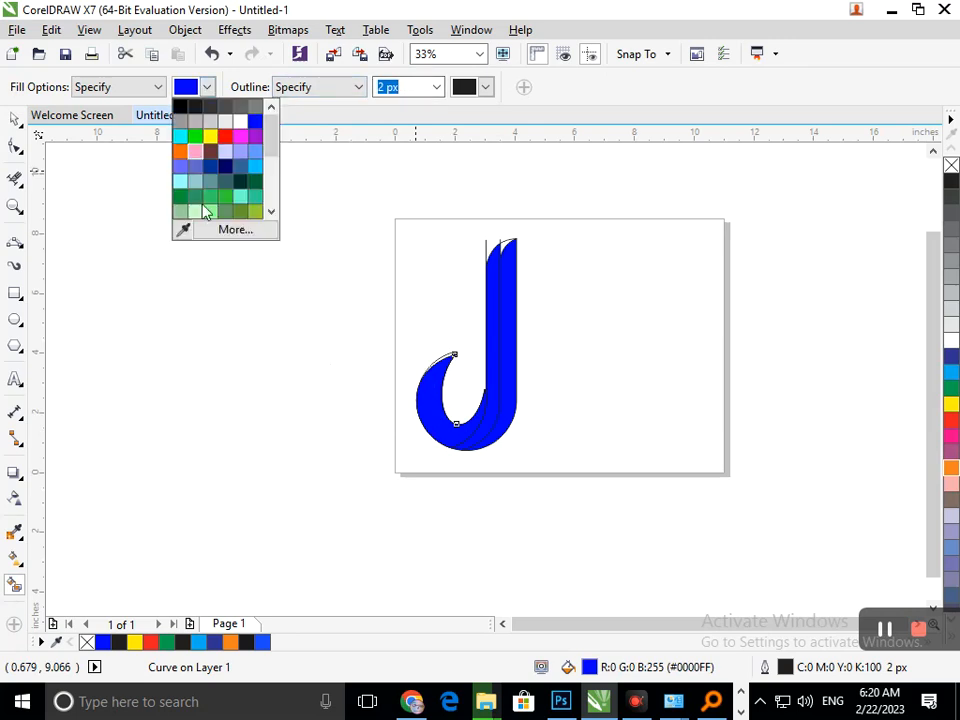
left_click(254, 184)
left_click(428, 404)
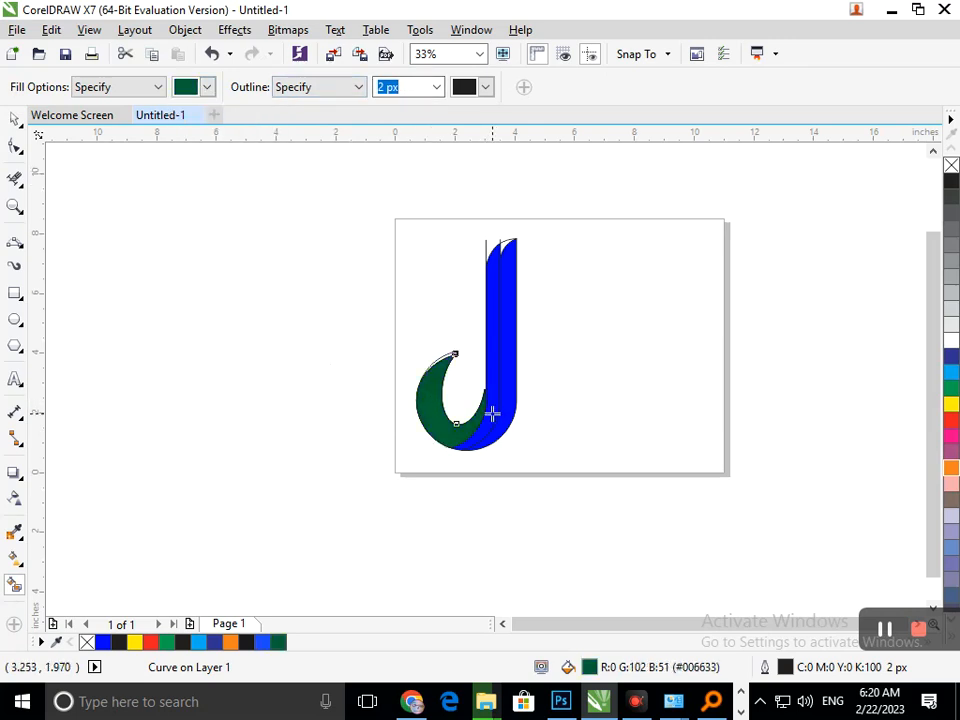
left_click(496, 405)
Select the three dark green J shapes together and move them off the page, left of the original drawing.
left_click(15, 118)
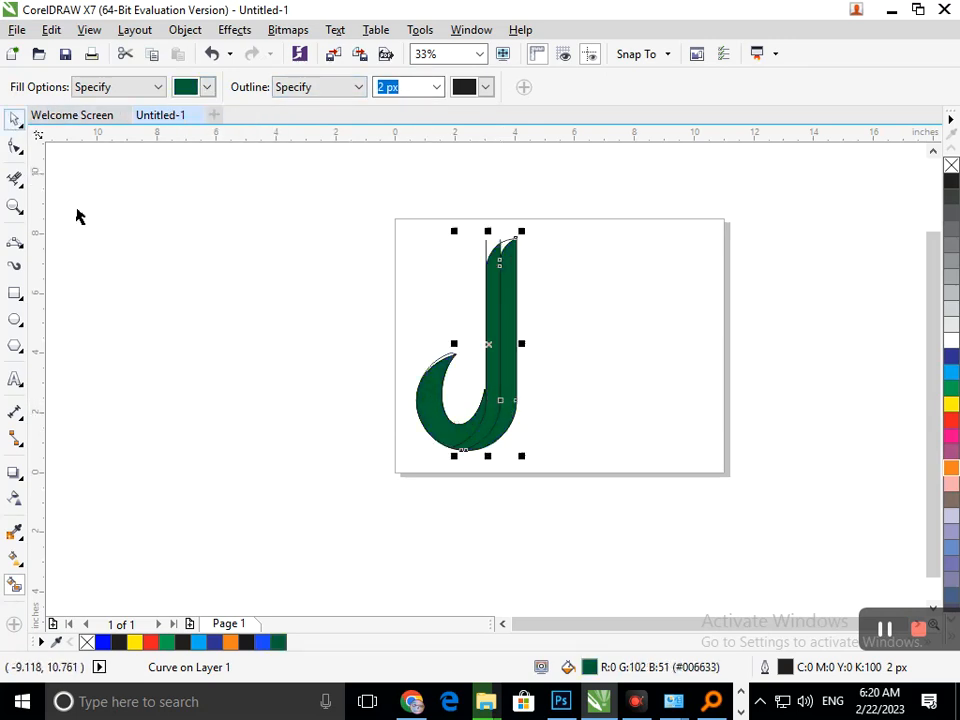
left_click(78, 216)
left_click(486, 372)
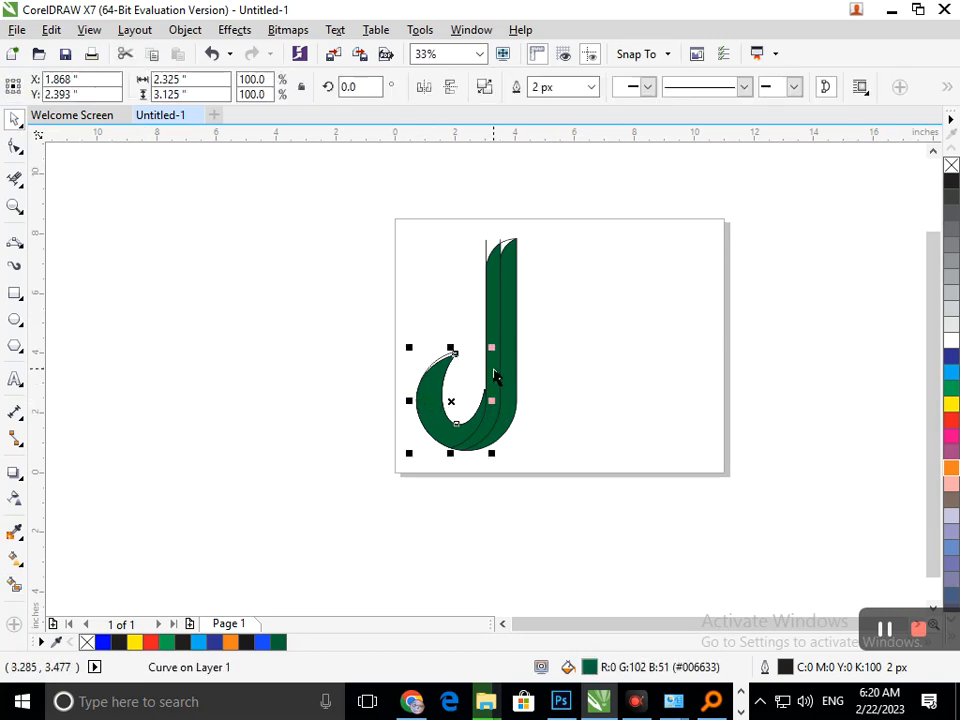
left_click(501, 377, "shift")
left_click(510, 387, "shift")
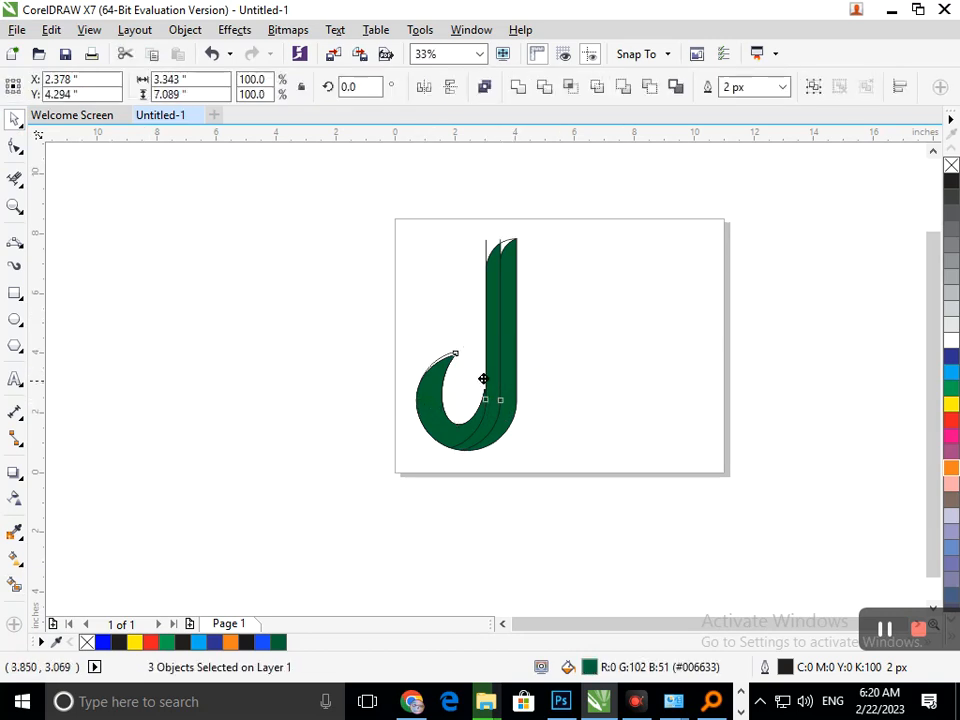
left_click_drag(499, 392, 331, 384)
Delete the original drawing left on the page and move the three green J shapes back onto the page.
left_click(593, 190)
key("Delete")
left_click_drag(105, 182, 405, 495)
left_click_drag(321, 423, 522, 430)
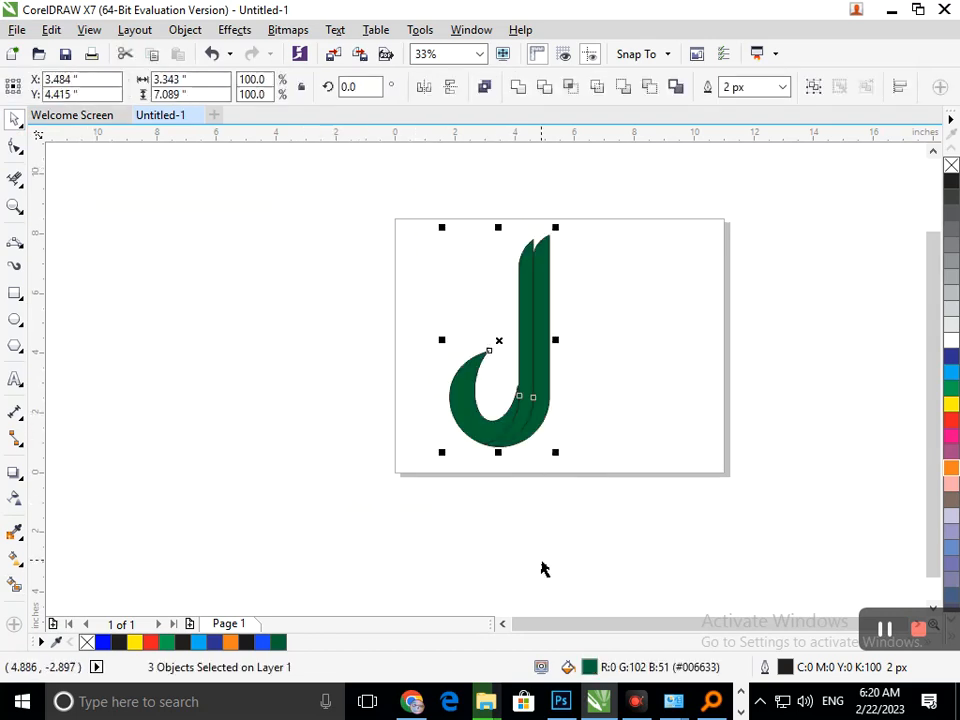
Move the node at the crescent's right inner end with the Shape tool so the crescent meets the left edge of the stem.
left_click(544, 569)
key("F2")
left_click_drag(351, 204, 759, 486)
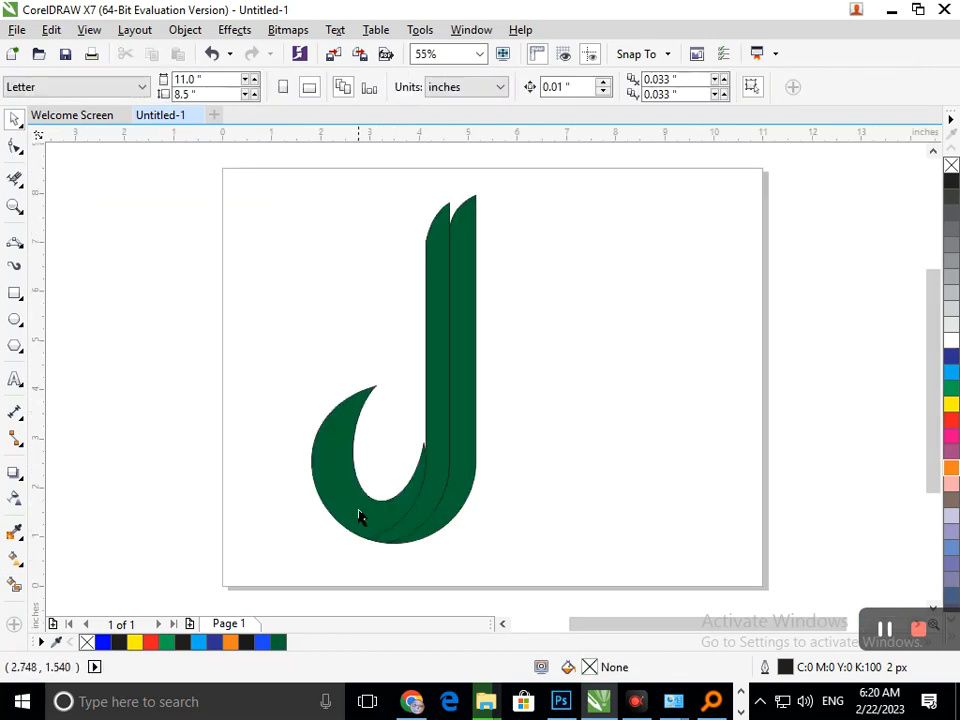
left_click_drag(358, 516, 296, 493)
key("ctrl+z")
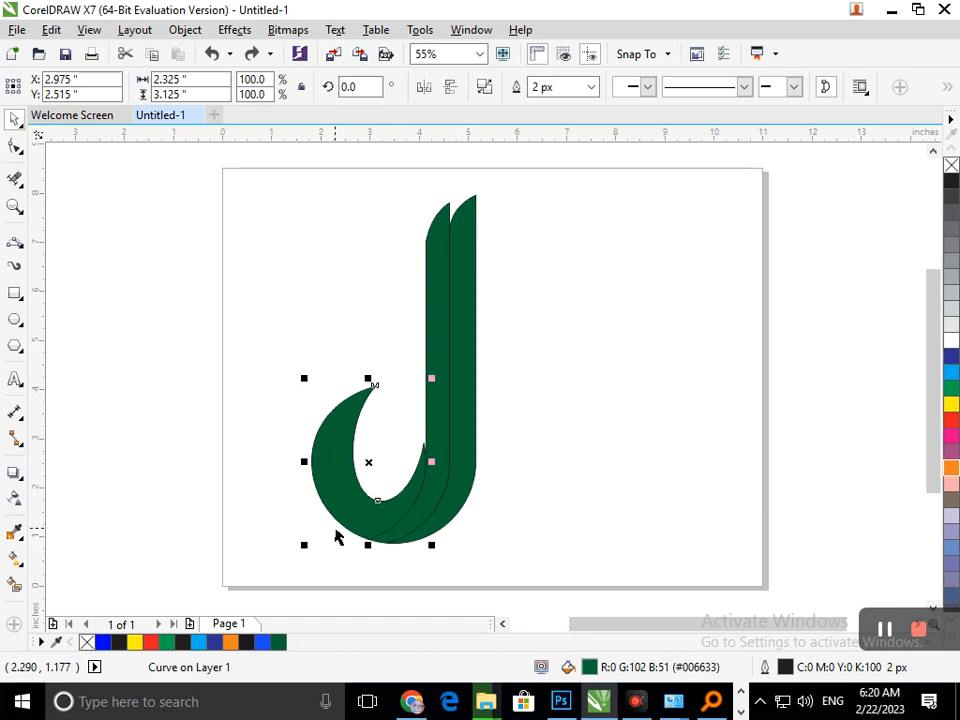
left_click(15, 149)
left_click_drag(292, 248, 310, 262)
key("F3")
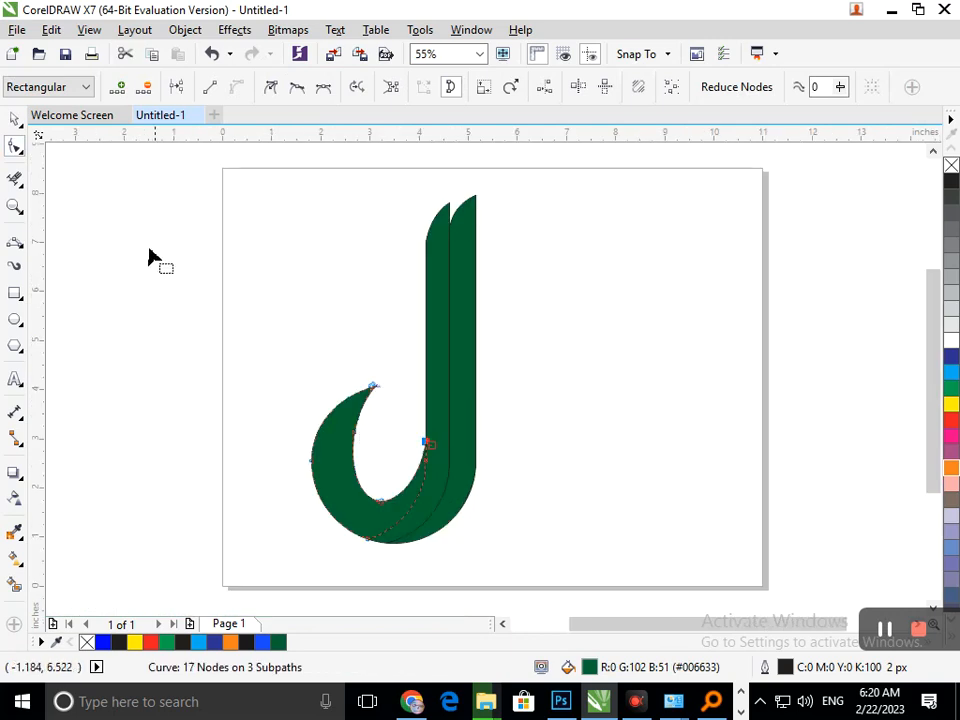
left_click(15, 119)
left_click(281, 343)
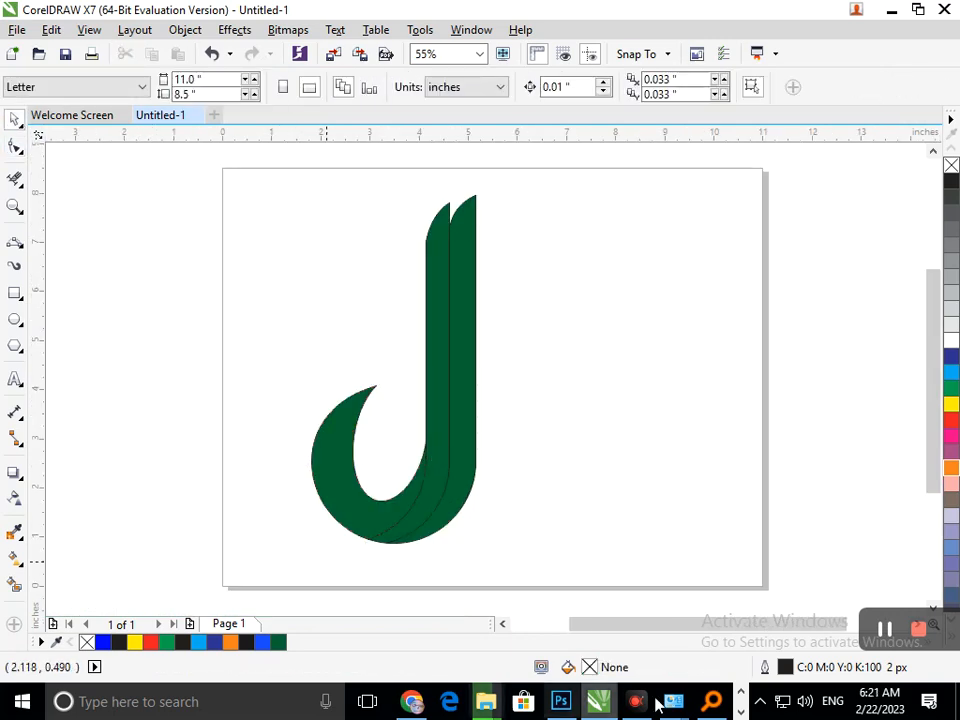
Lower the curved top nodes of the left stem strip by about 1 inch and of the right strip by about 0.7 inch.
left_click_drag(438, 521, 440, 522)
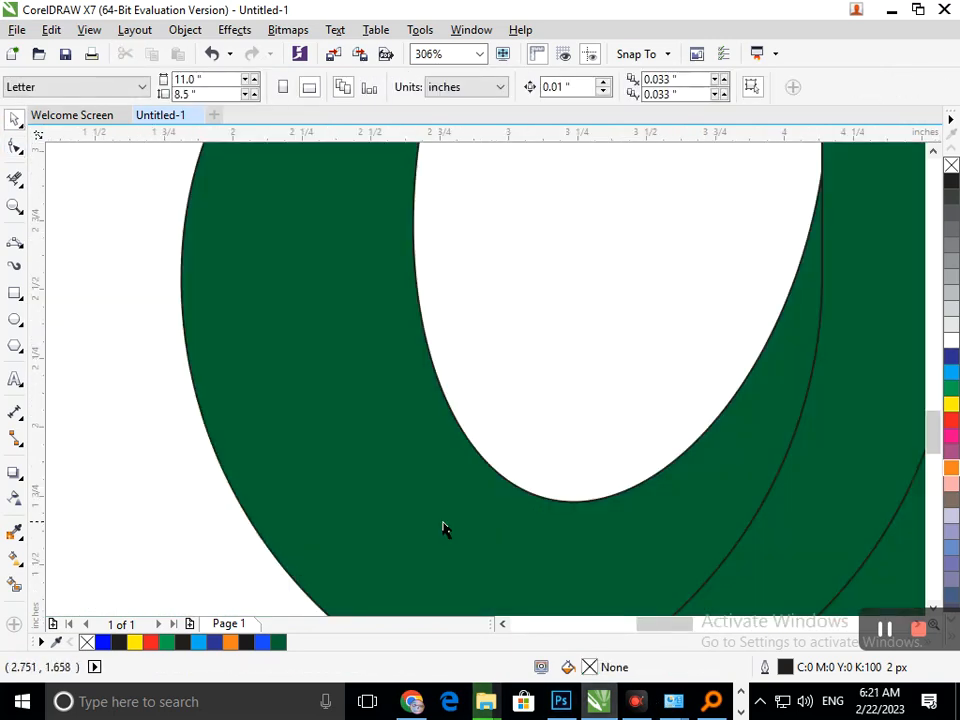
key("F3")
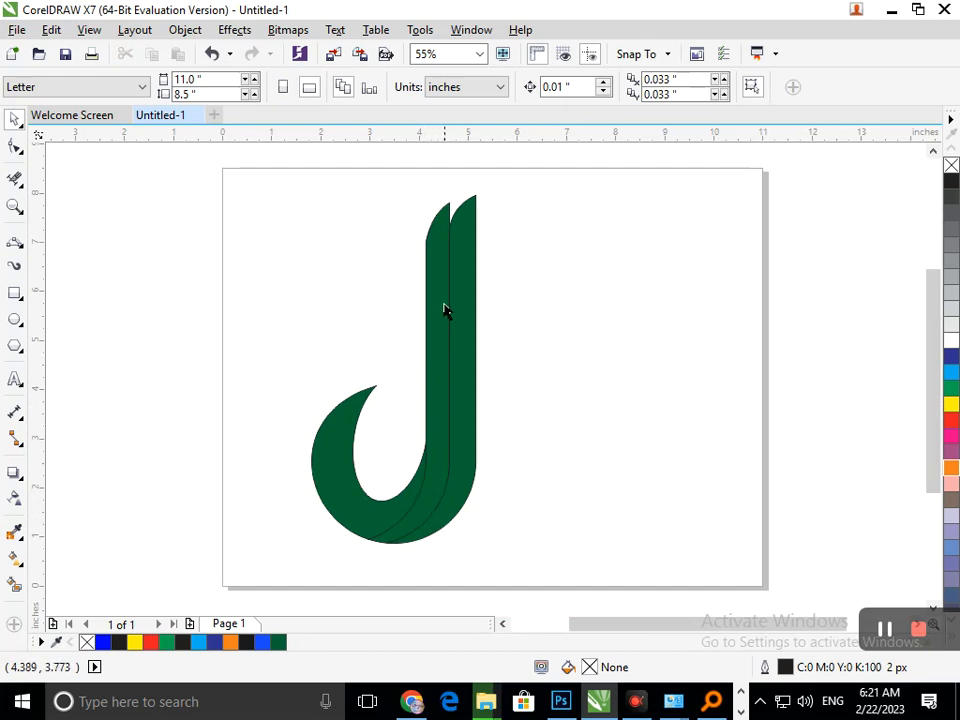
left_click(14, 147)
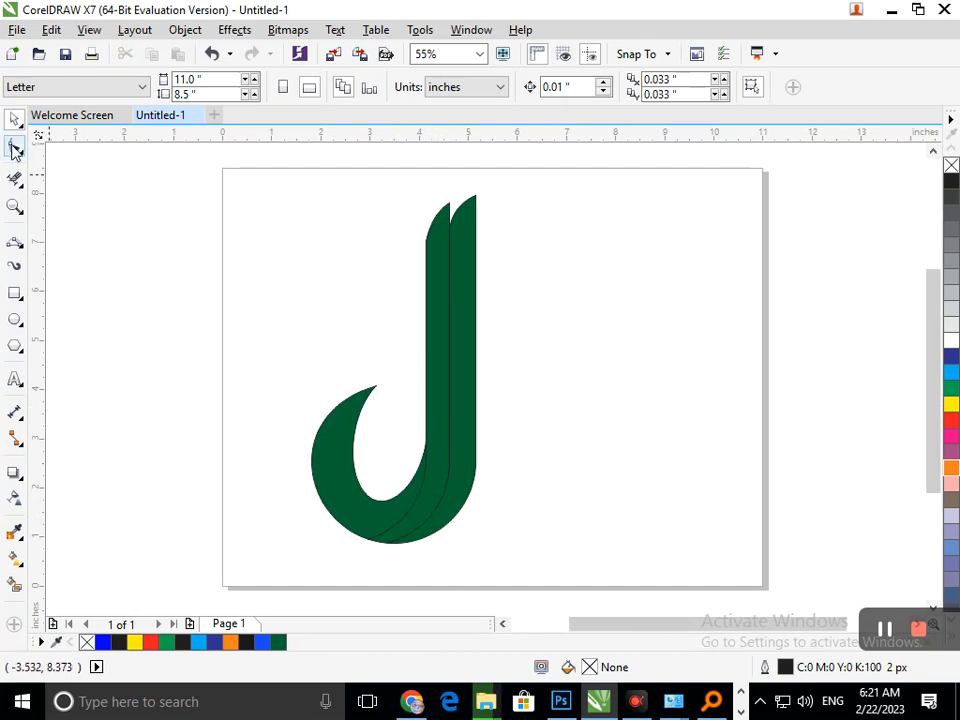
left_click(439, 259)
left_click_drag(386, 181, 548, 275)
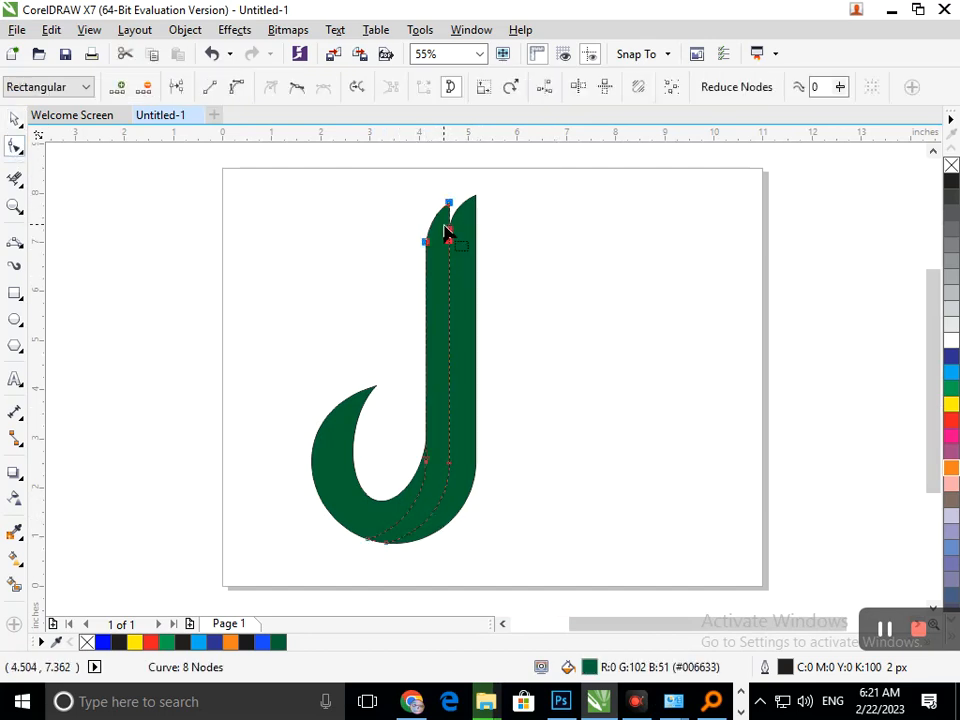
left_click_drag(449, 205, 446, 258)
left_click(465, 228)
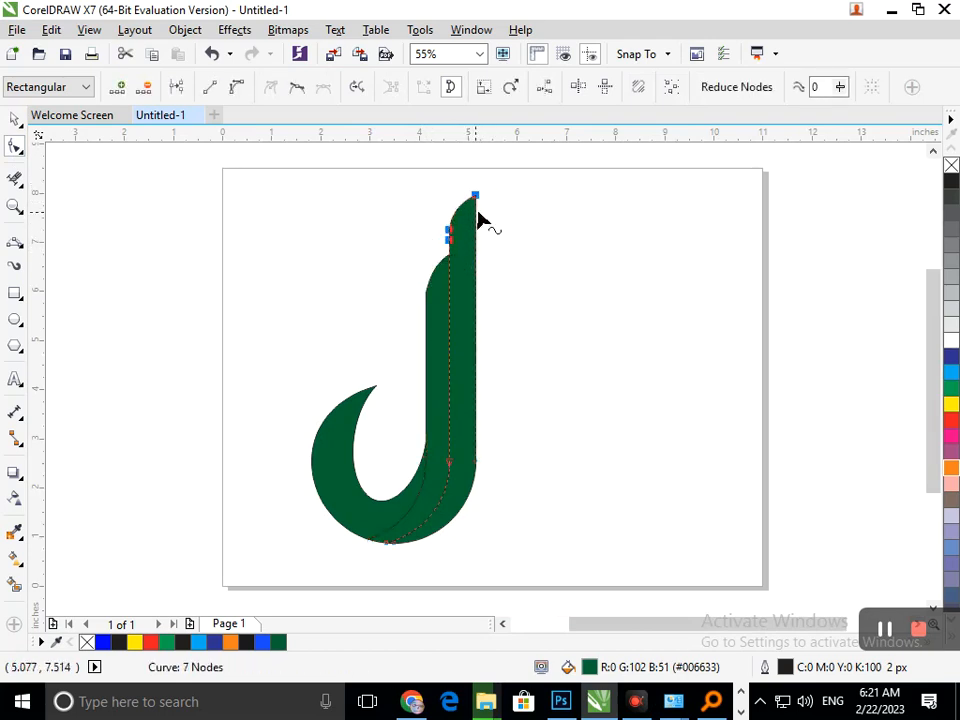
left_click_drag(476, 198, 474, 231)
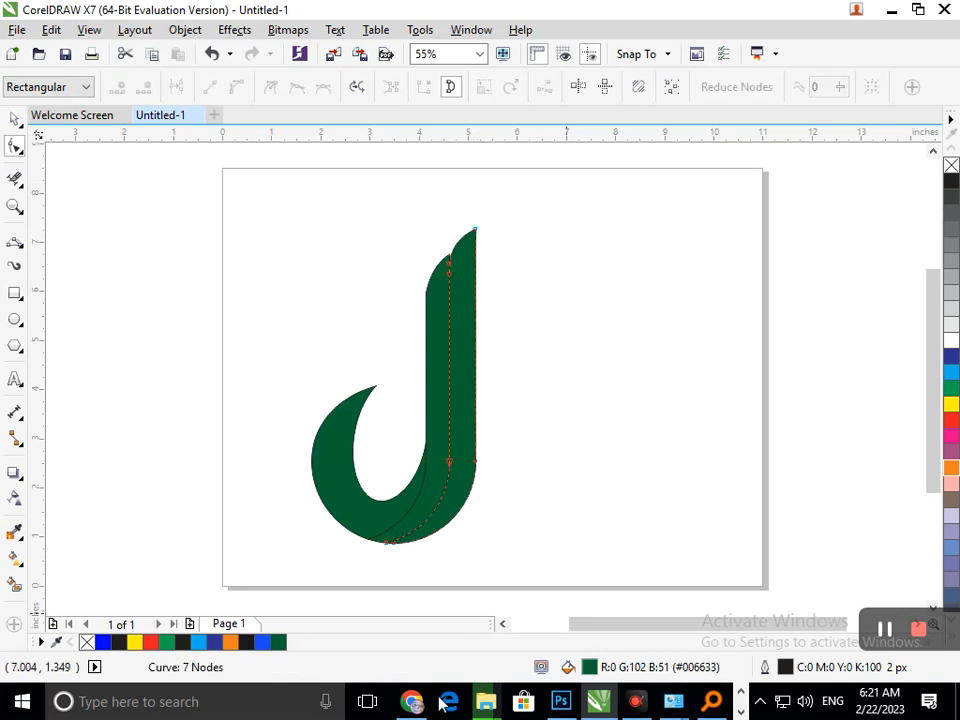
Reshape the crescent's inner curve with the Shape tool by shifting its lower part slightly outward to the left.
left_click(370, 514)
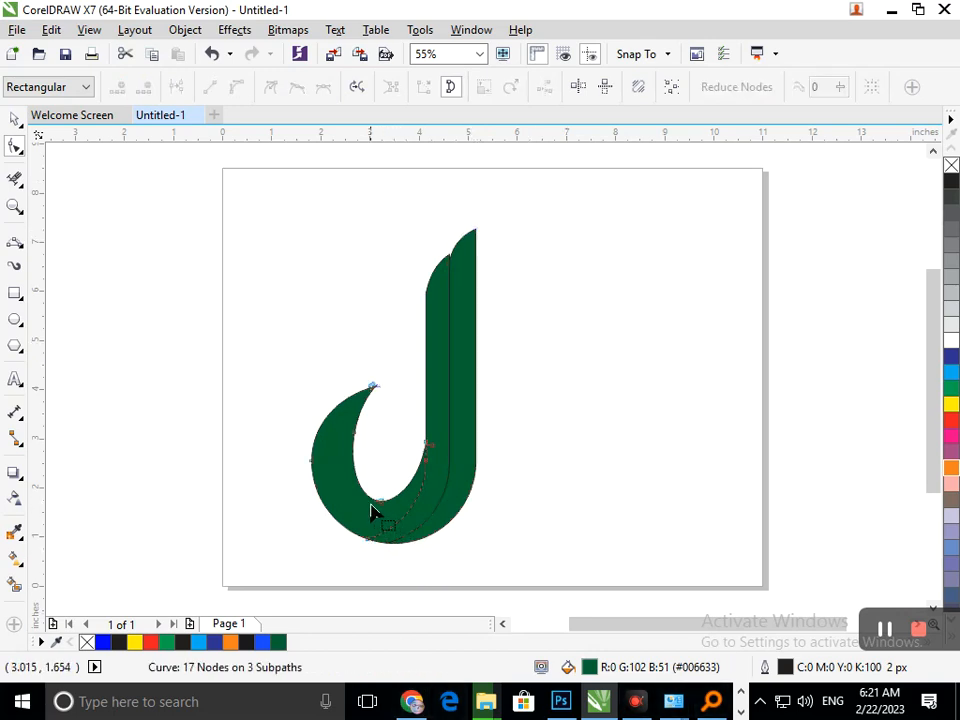
left_click_drag(378, 508, 342, 481)
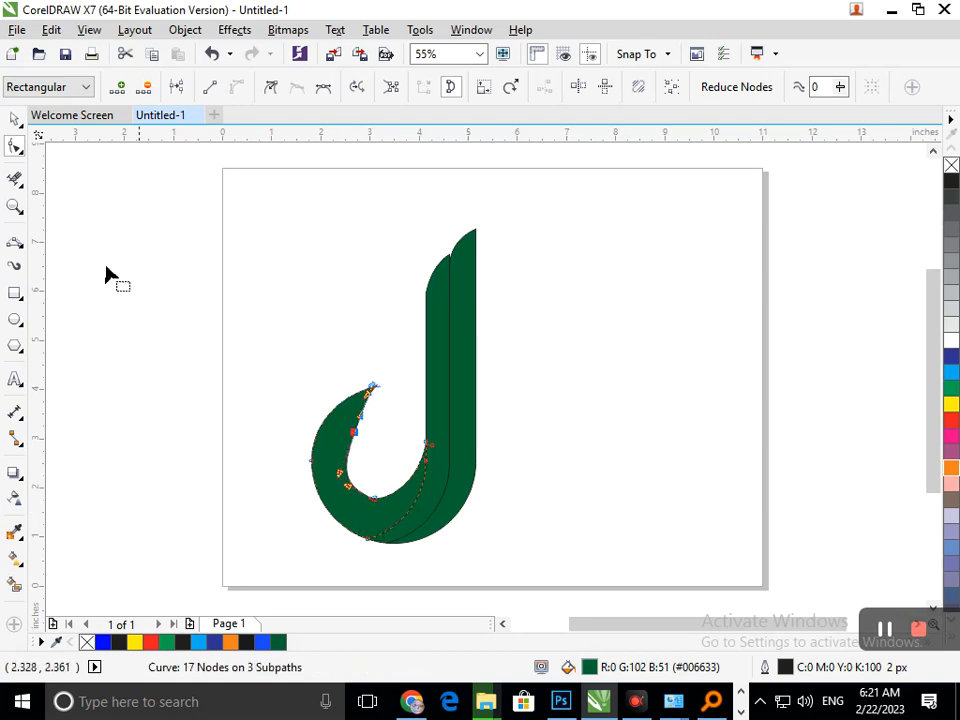
left_click(14, 121)
left_click(285, 437)
key("ctrl+z")
left_click(586, 478)
left_click_drag(343, 497, 227, 510)
key("ctrl+z")
Apply a linear fountain fill down the left stem strip with the Interactive Fill tool and set its lower end colour to red.
left_click(16, 570)
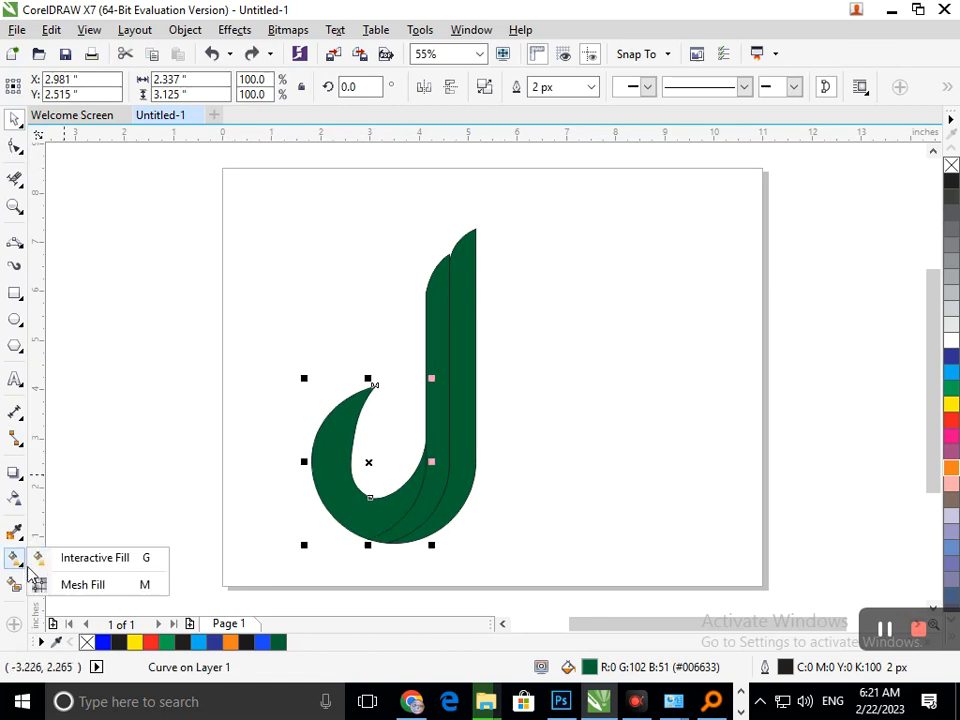
left_click(80, 557)
left_click(445, 280)
left_click_drag(438, 263, 412, 512)
left_click(436, 516)
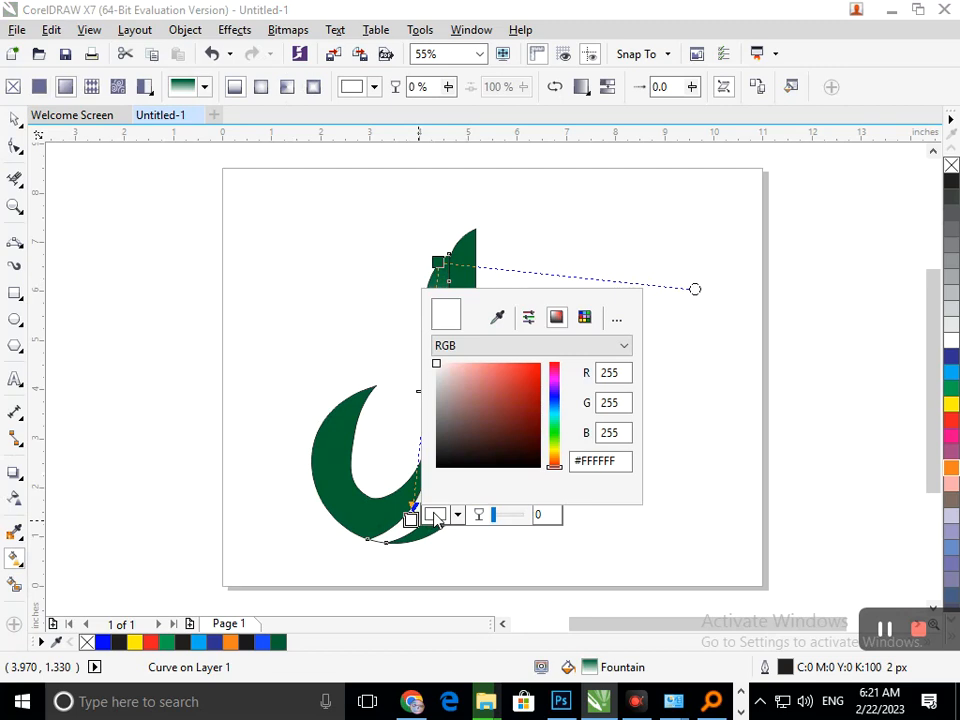
left_click(498, 366)
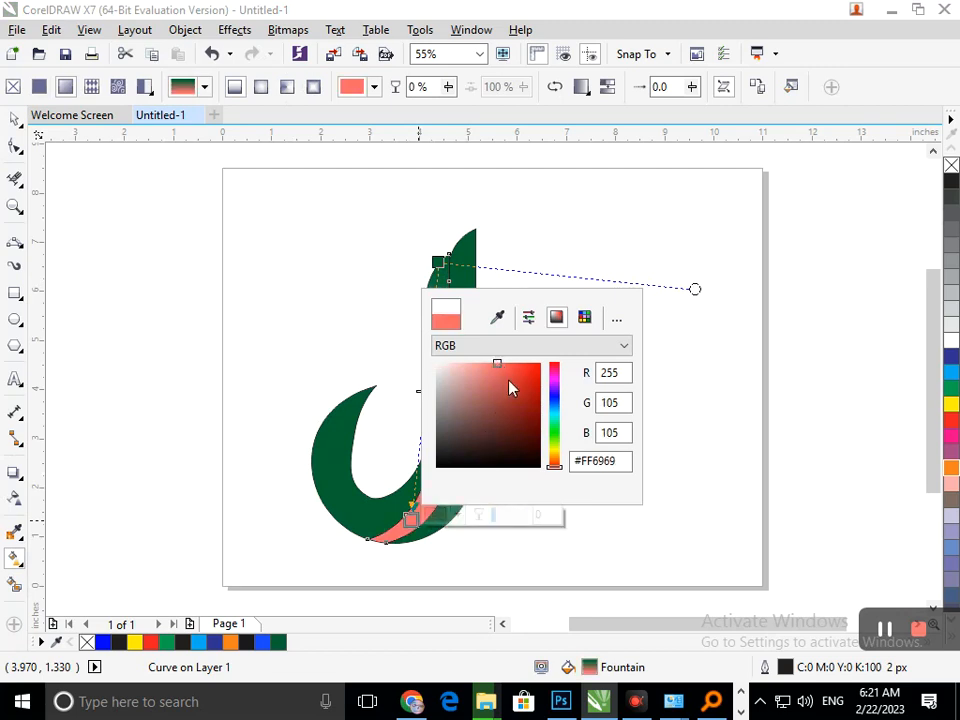
left_click(510, 380)
left_click(532, 372)
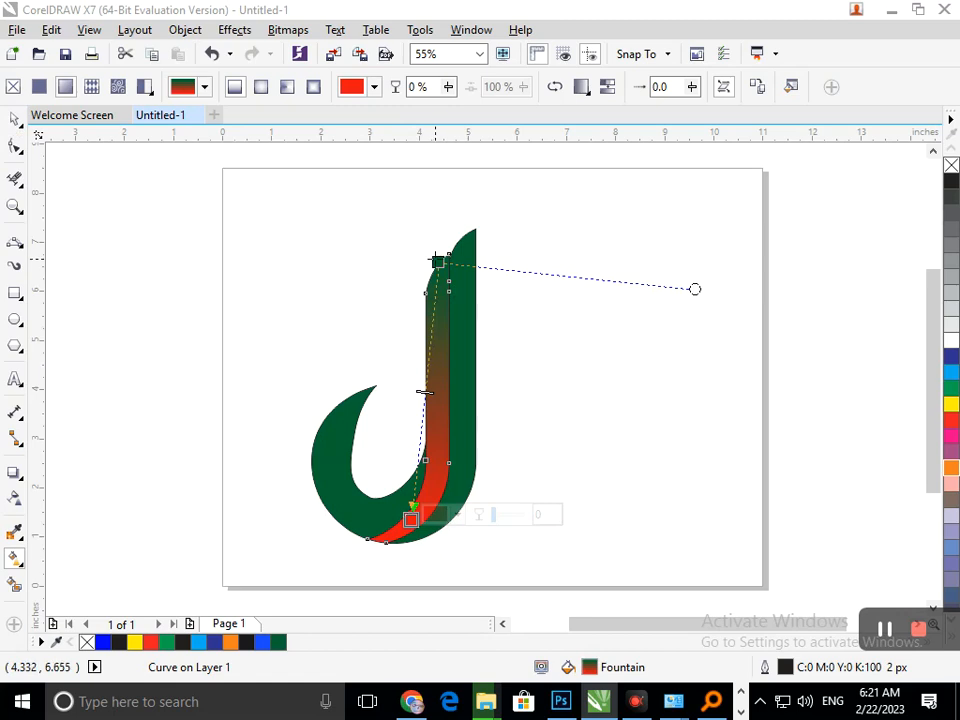
Set the upper end colour of the left stem strip's gradient to blue #0077FF and deselect the strip.
left_click(437, 262)
left_click(470, 257)
left_click(558, 367)
left_click(567, 344)
left_click(583, 440)
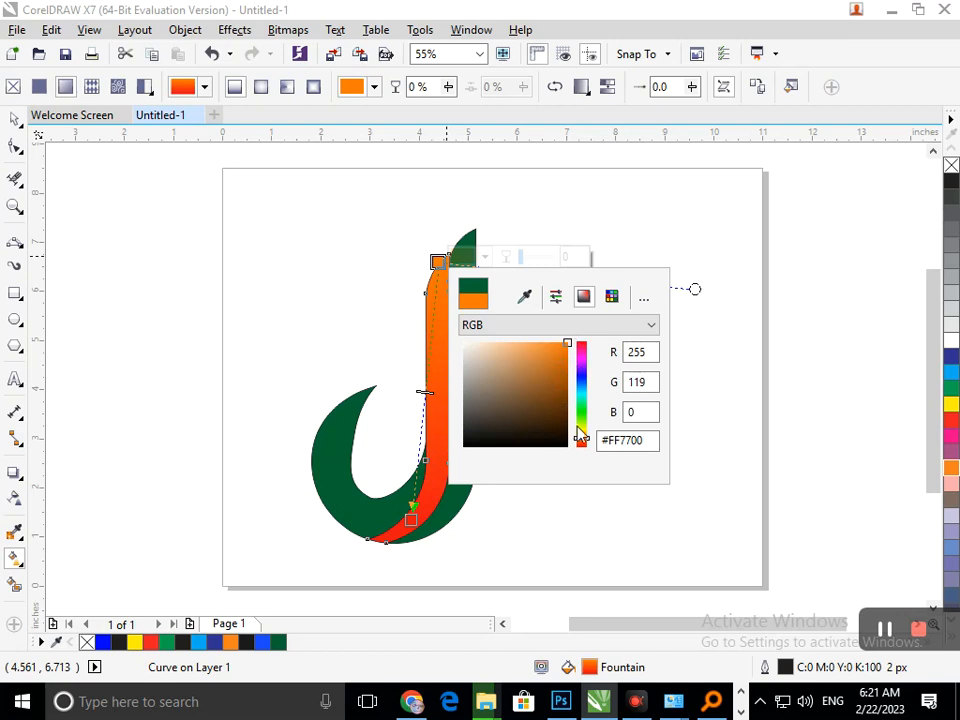
left_click(581, 375)
left_click(579, 392)
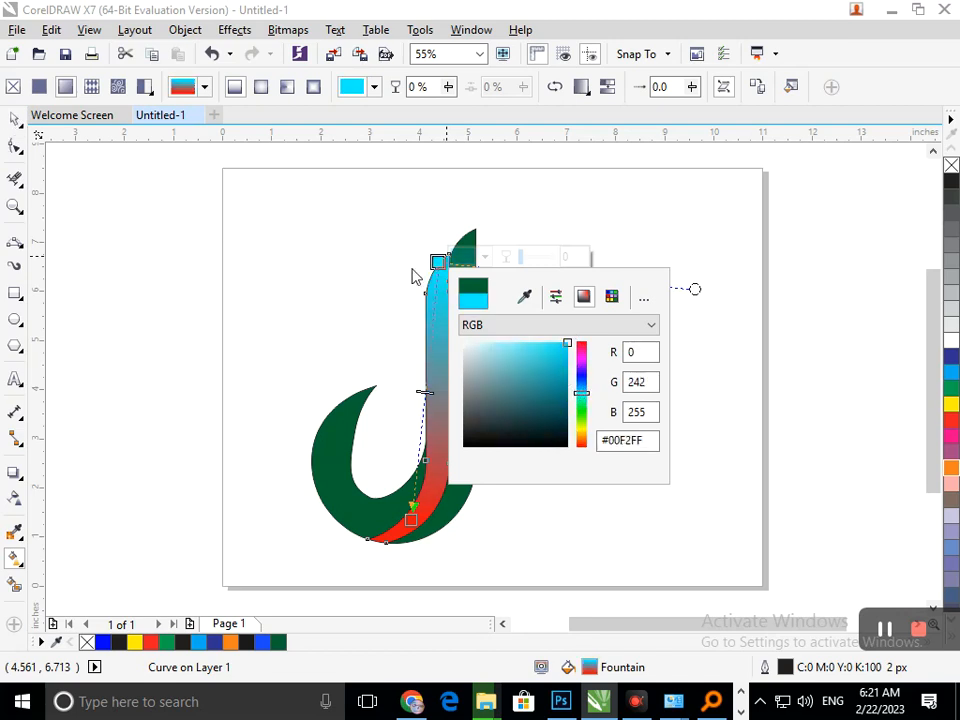
left_click(585, 386)
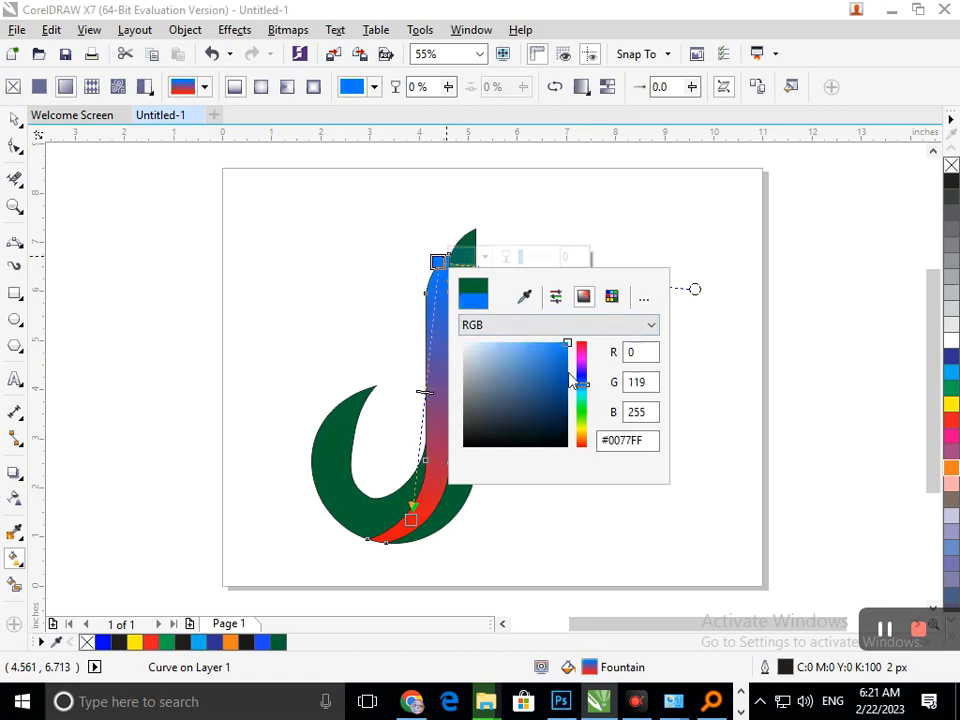
left_click(15, 120)
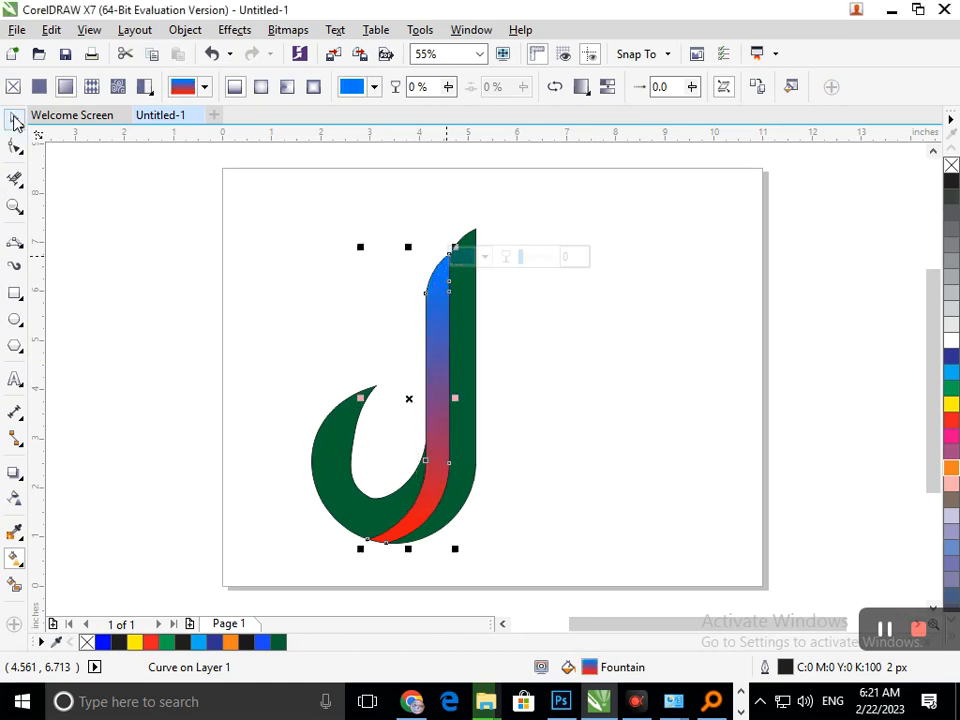
left_click(538, 390)
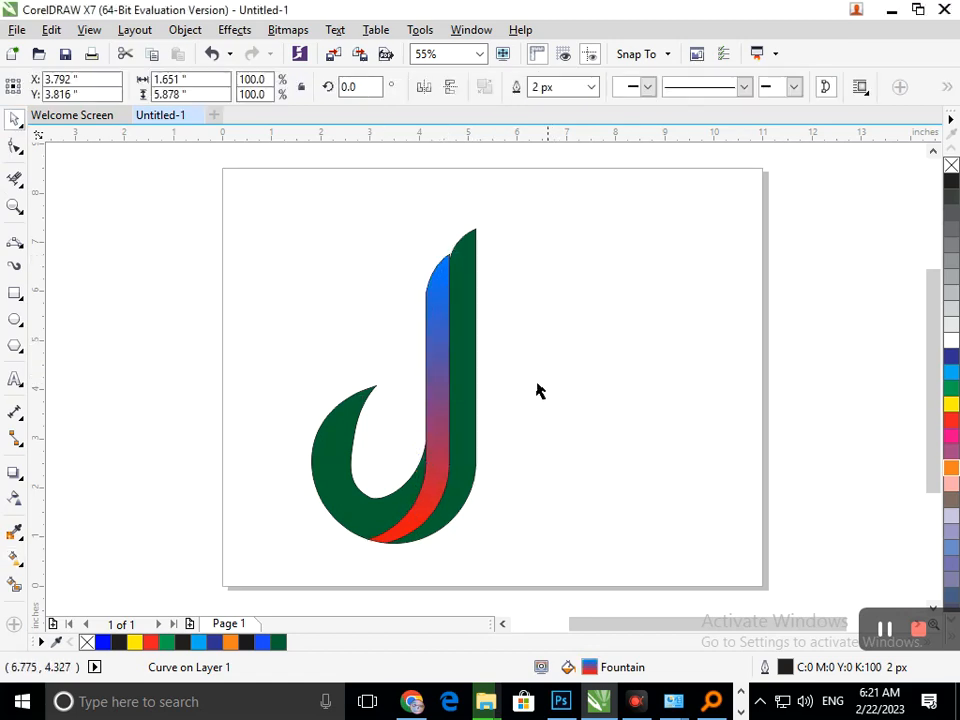
Copy only the fill of the left stem strip's blue-to-red gradient onto the right stem strip.
left_click_drag(464, 403, 551, 420)
key("ctrl+z")
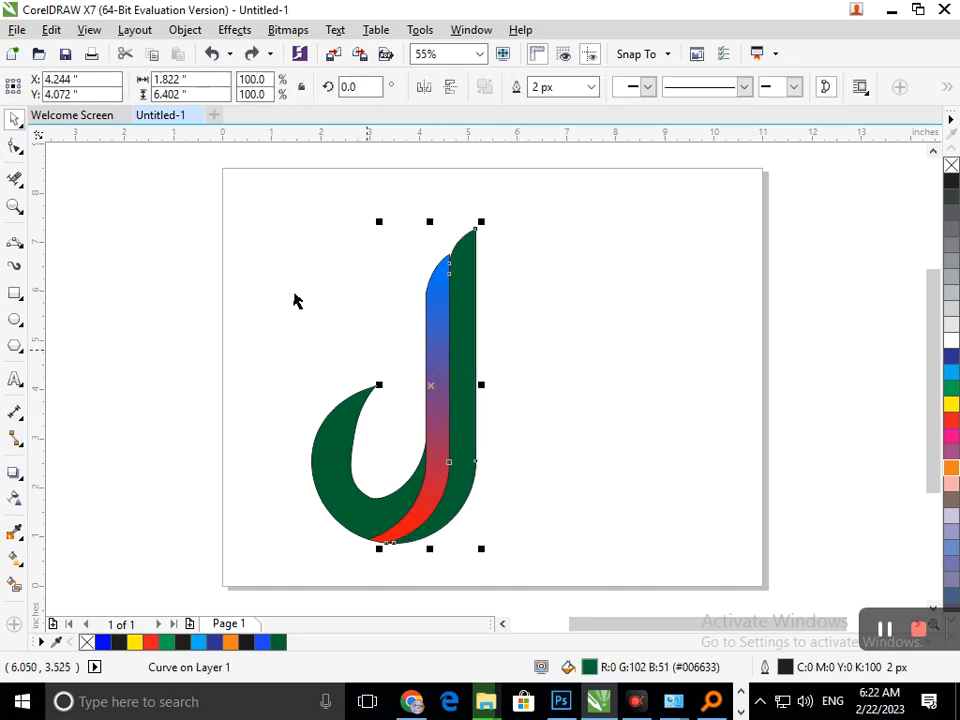
left_click(51, 30)
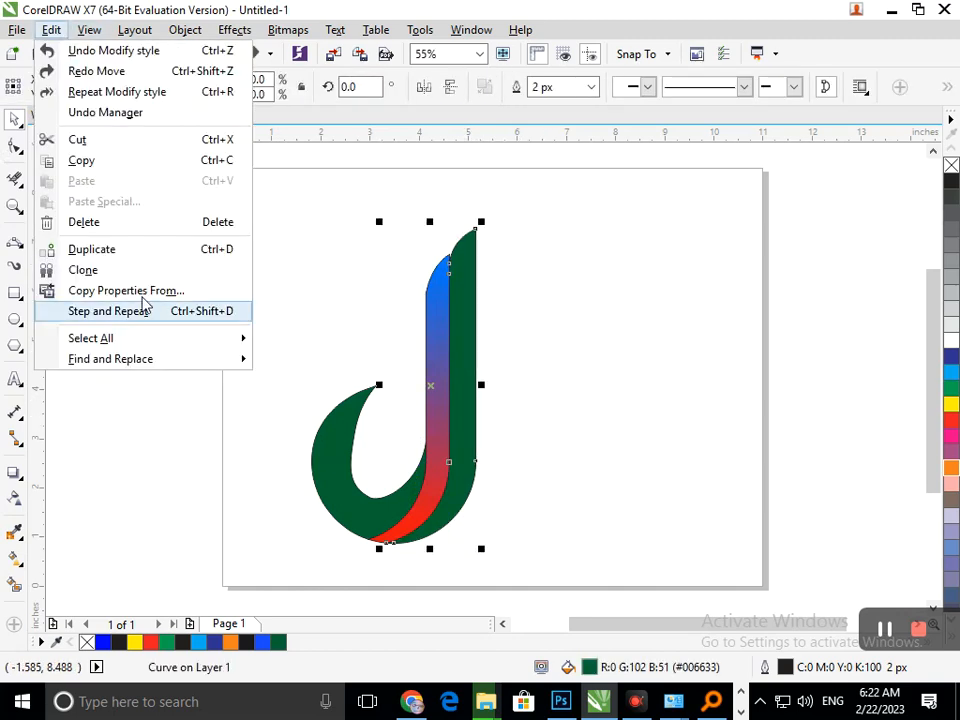
left_click(126, 289)
left_click(491, 392)
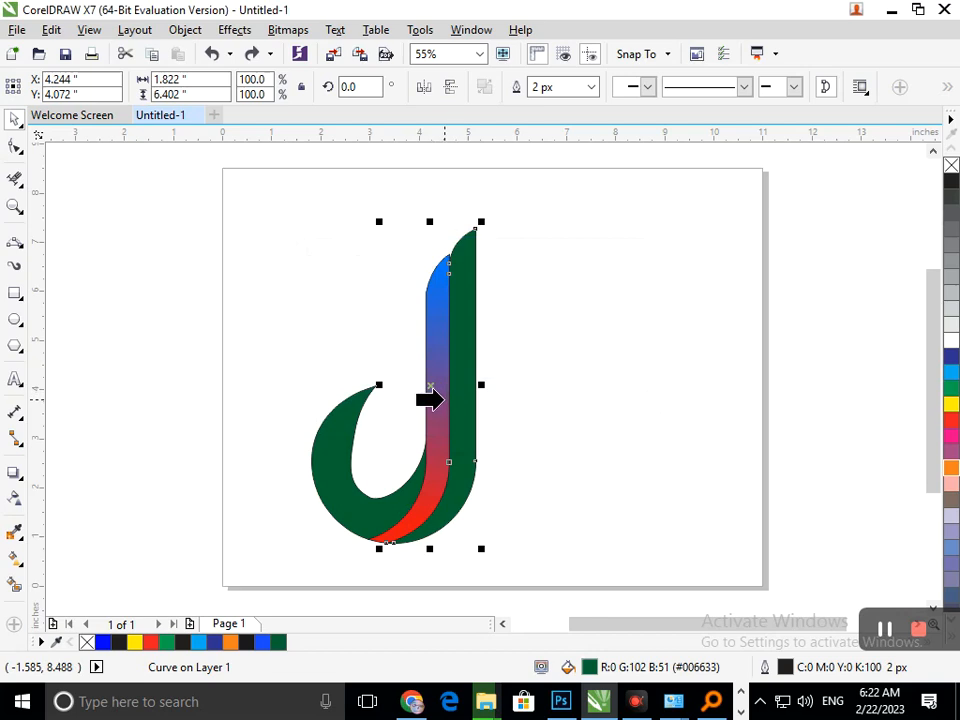
left_click(442, 402)
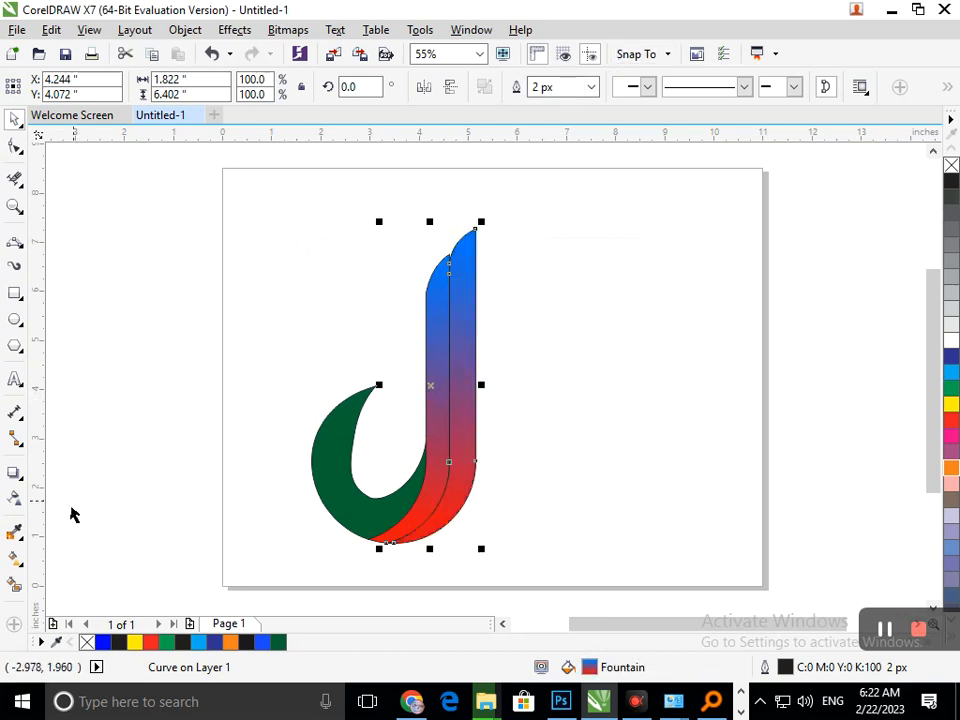
Reverse the right stem strip's gradient so it runs from red at its upper end to blue at its base, and deselect it.
left_click(22, 567)
left_click(54, 560)
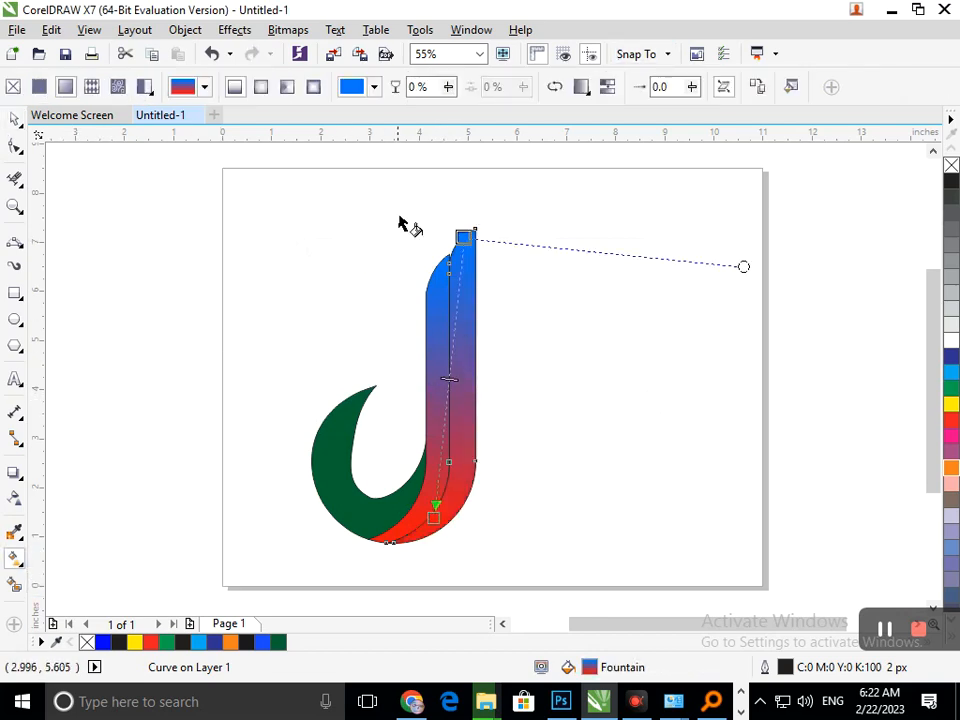
left_click(561, 88)
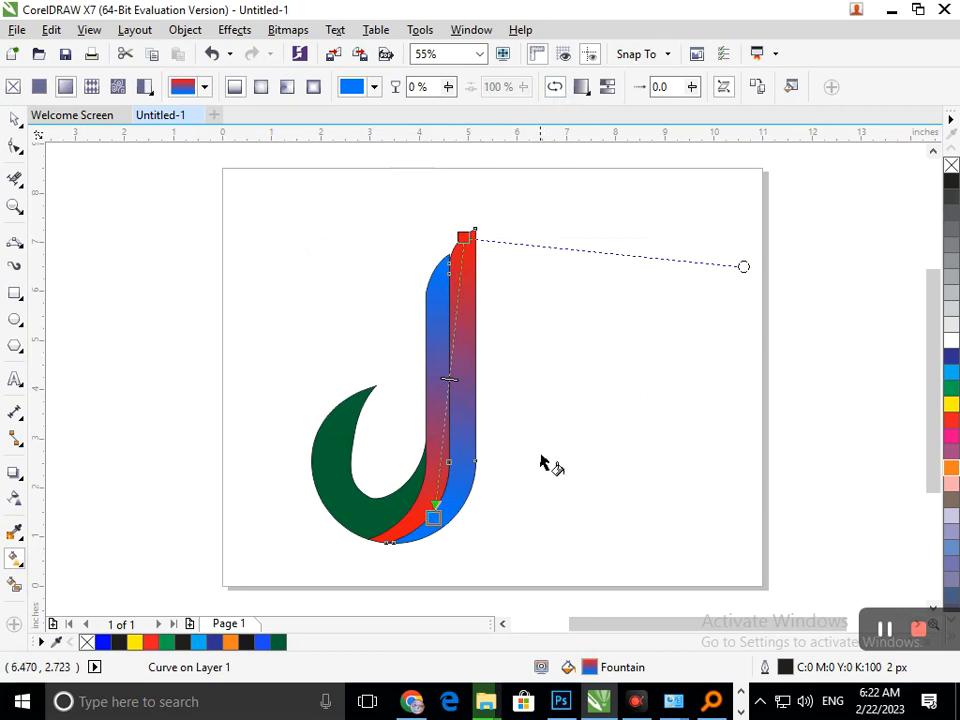
left_click(15, 119)
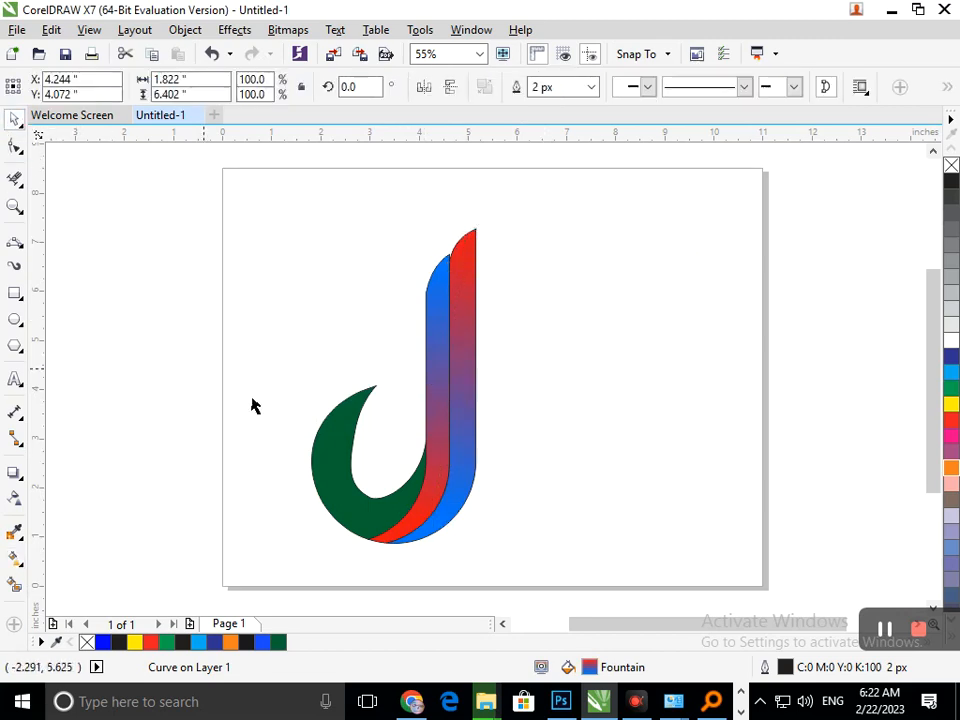
left_click(251, 403)
Copy only the fill of the right stem strip's gradient onto the green crescent.
left_click_drag(336, 476, 313, 462)
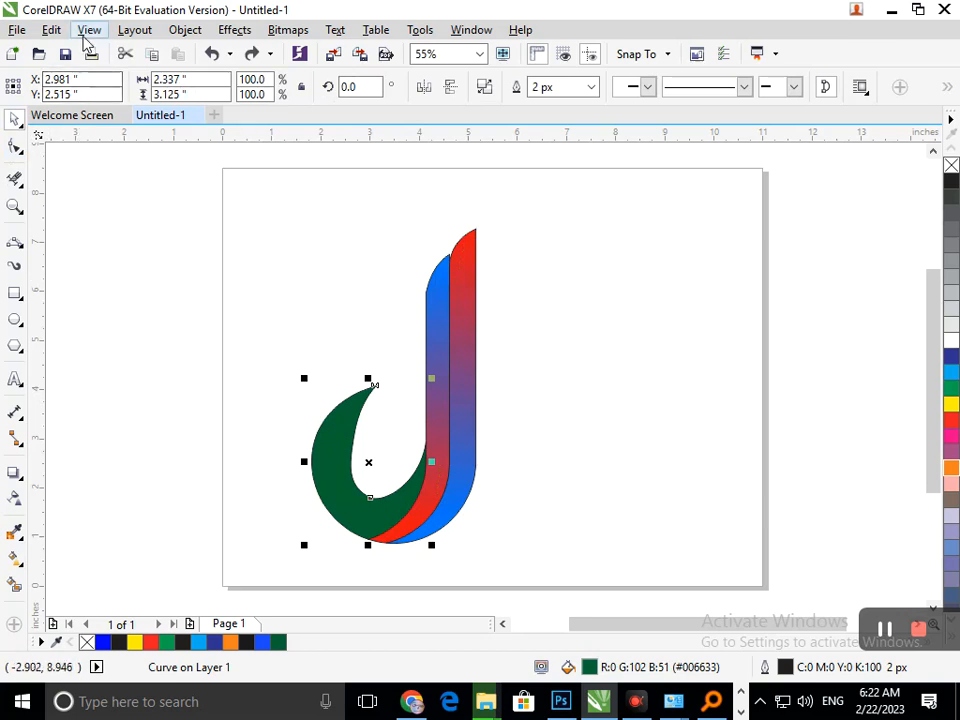
left_click(51, 29)
left_click(100, 291)
left_click(497, 389)
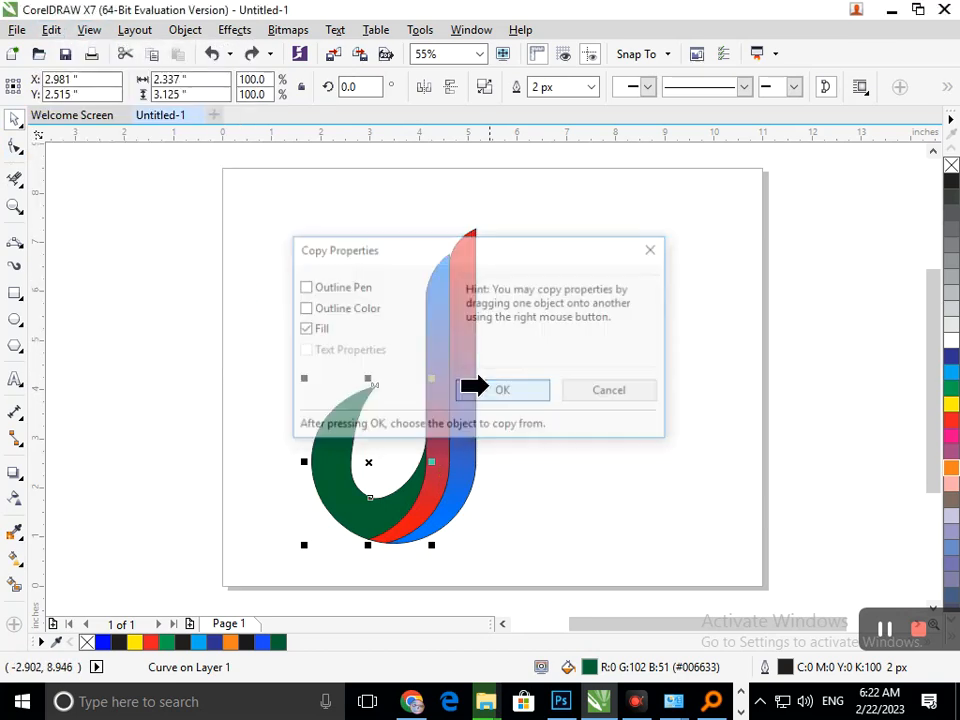
left_click(470, 383)
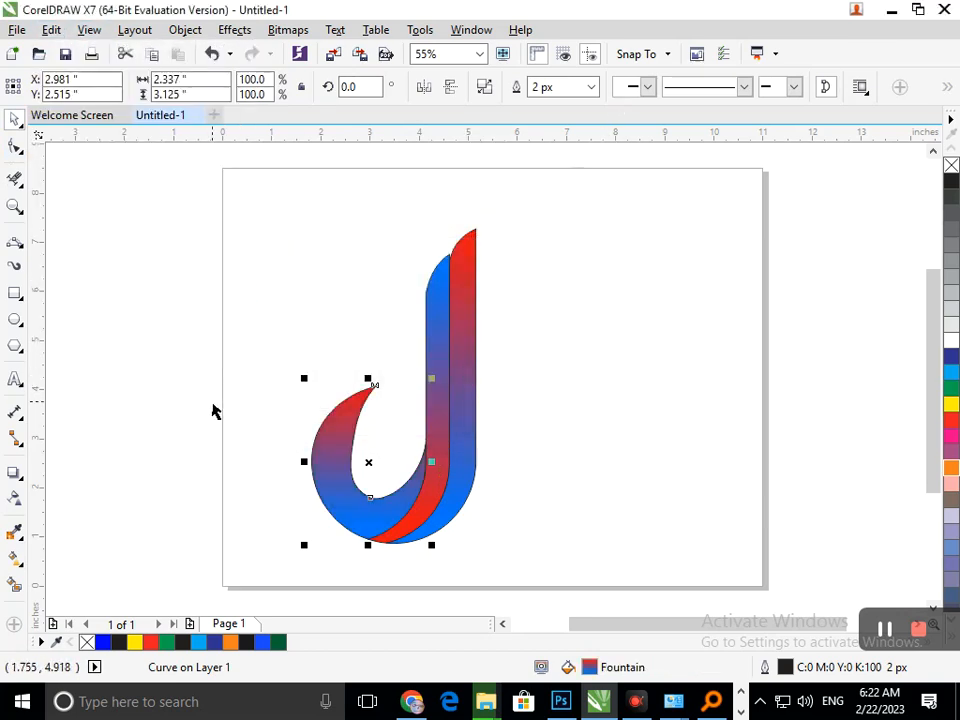
Redirect the crescent's gradient diagonally, from red at its upper-left outer edge to blue near the red stem base, and deselect it.
left_click(22, 566)
left_click(56, 558)
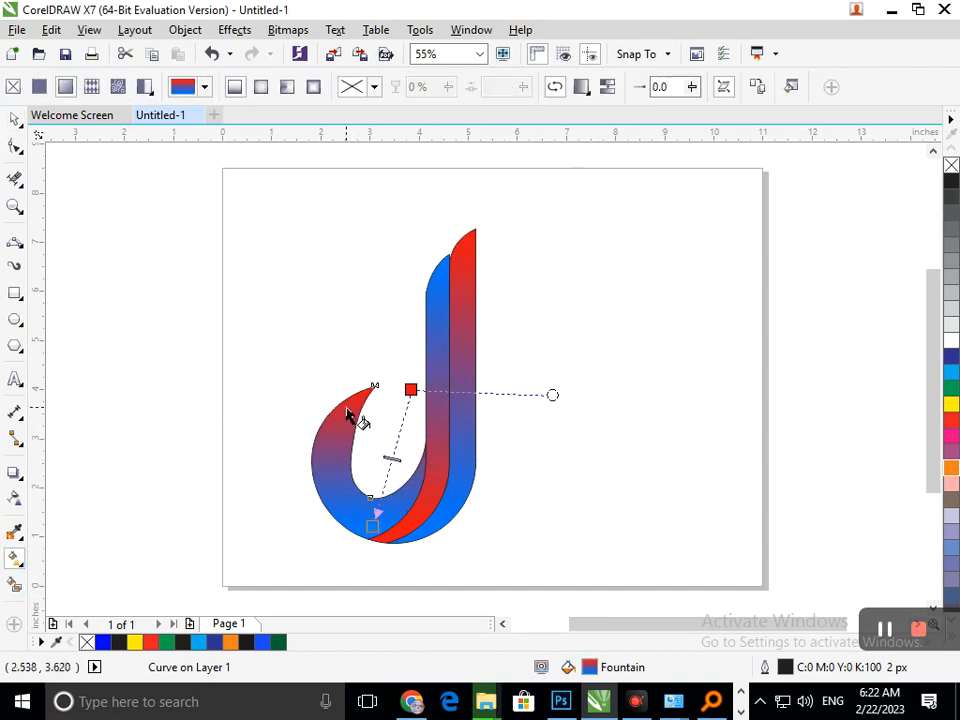
left_click(363, 512)
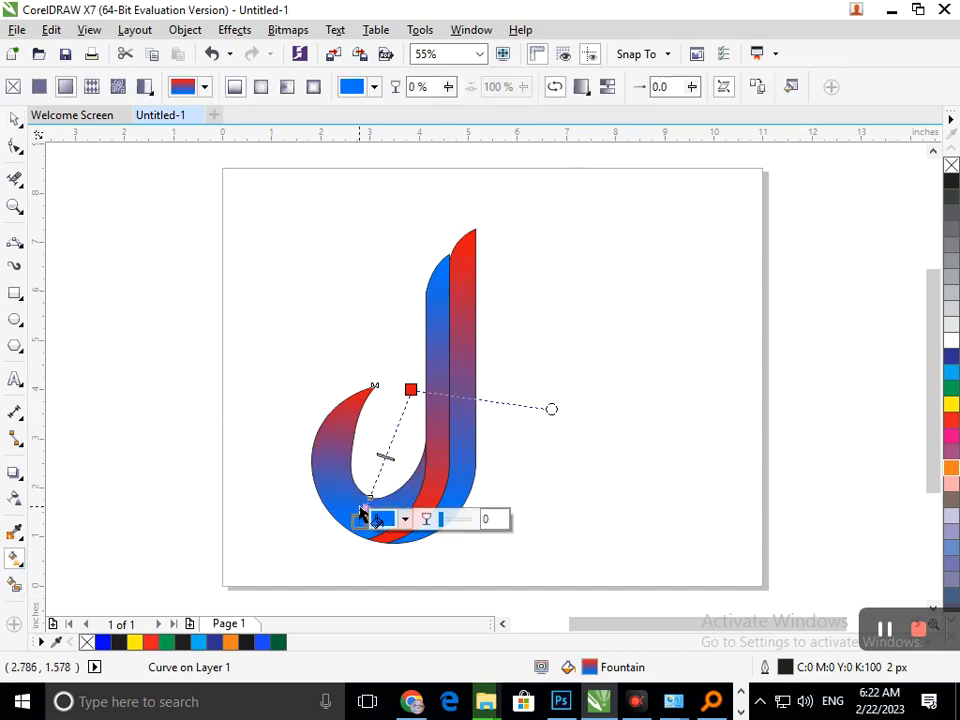
left_click_drag(332, 421, 408, 507)
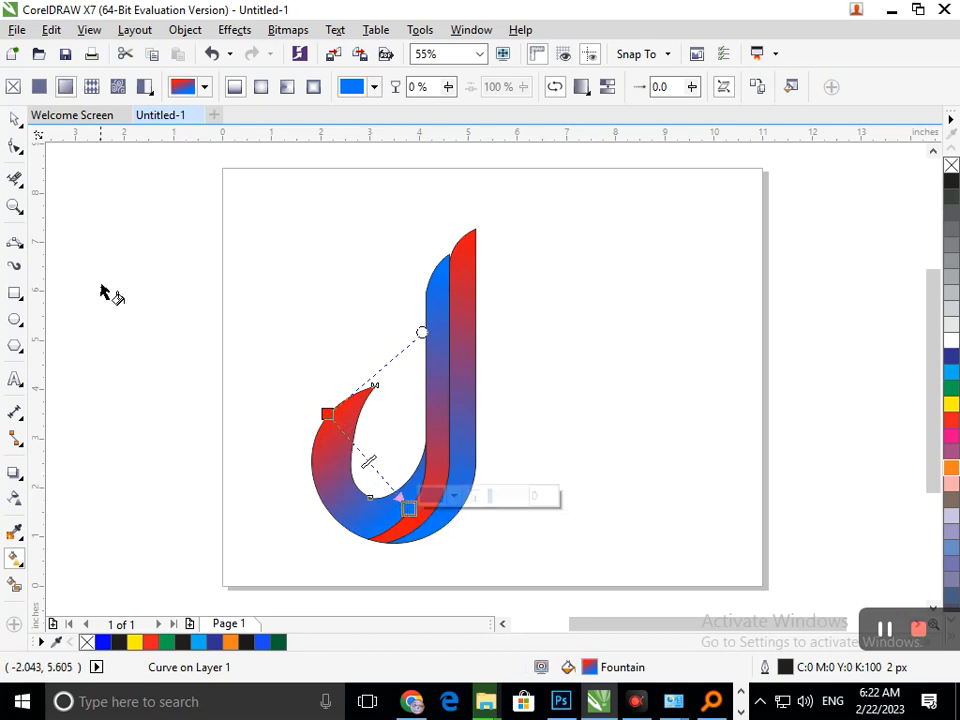
double_click(13, 119)
left_click(180, 606)
Select all three logo shapes and scale them down together to about 3 inches high.
left_click_drag(244, 180, 568, 570)
left_click_drag(310, 553, 356, 521)
left_click(313, 336)
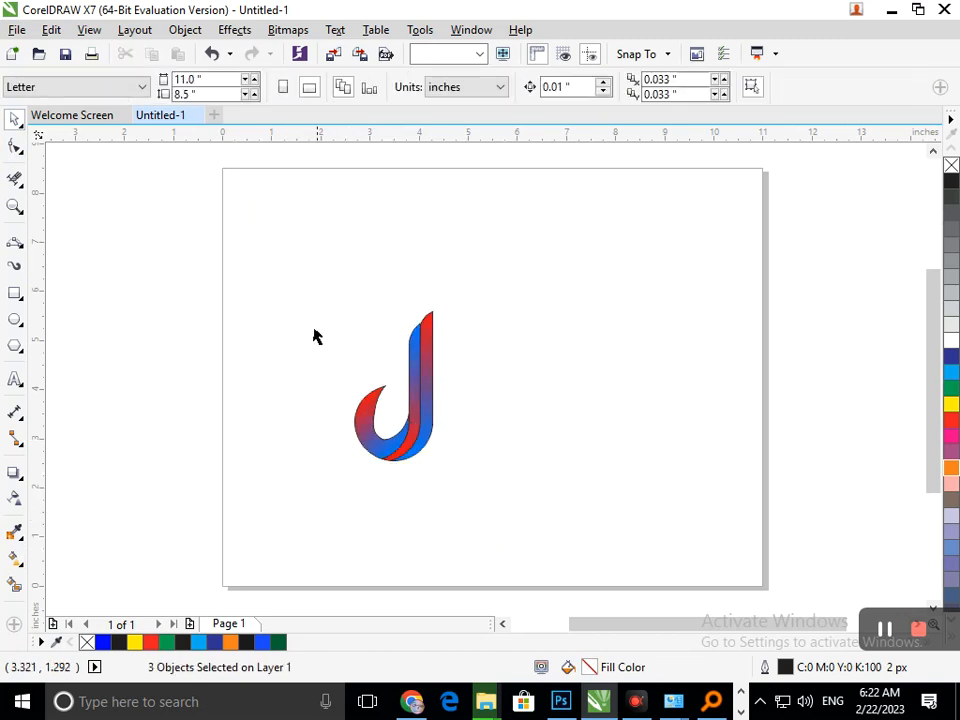
Group the three logo shapes and enlarge the group to about 2.3 by 4.3 inches.
key("ctrl+g")
left_click_drag(438, 465, 503, 427)
left_click(493, 512)
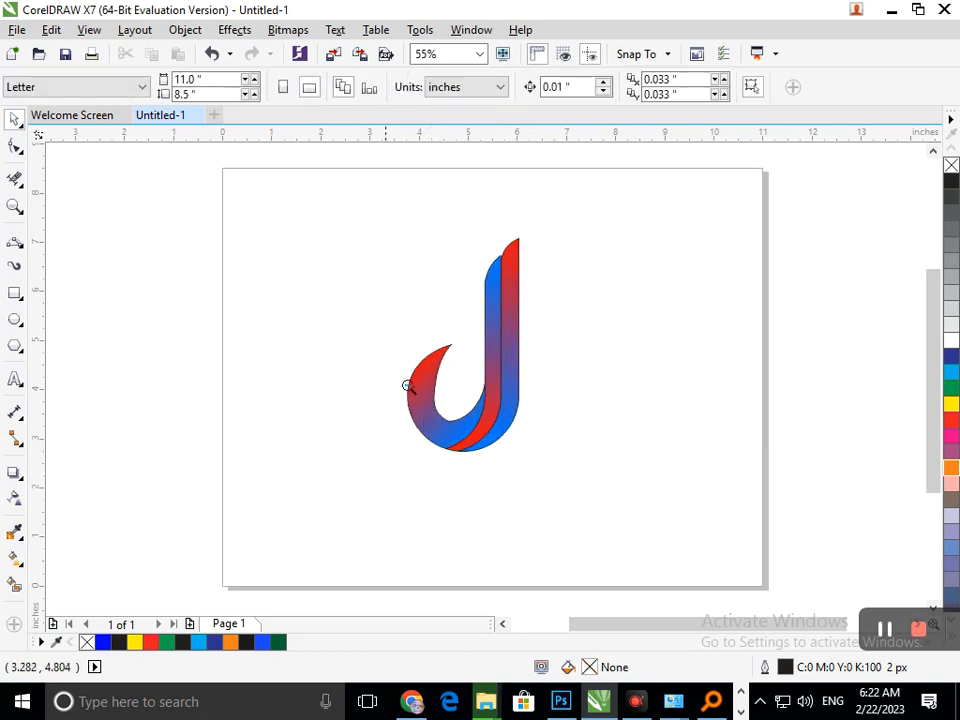
Enlarge the grouped logo proportionally to about 2.9 by 5.5 inches around the middle of the page and deselect it.
right_click(503, 441)
left_click(467, 428)
left_click_drag(350, 192, 761, 501)
left_click_drag(632, 419, 684, 486)
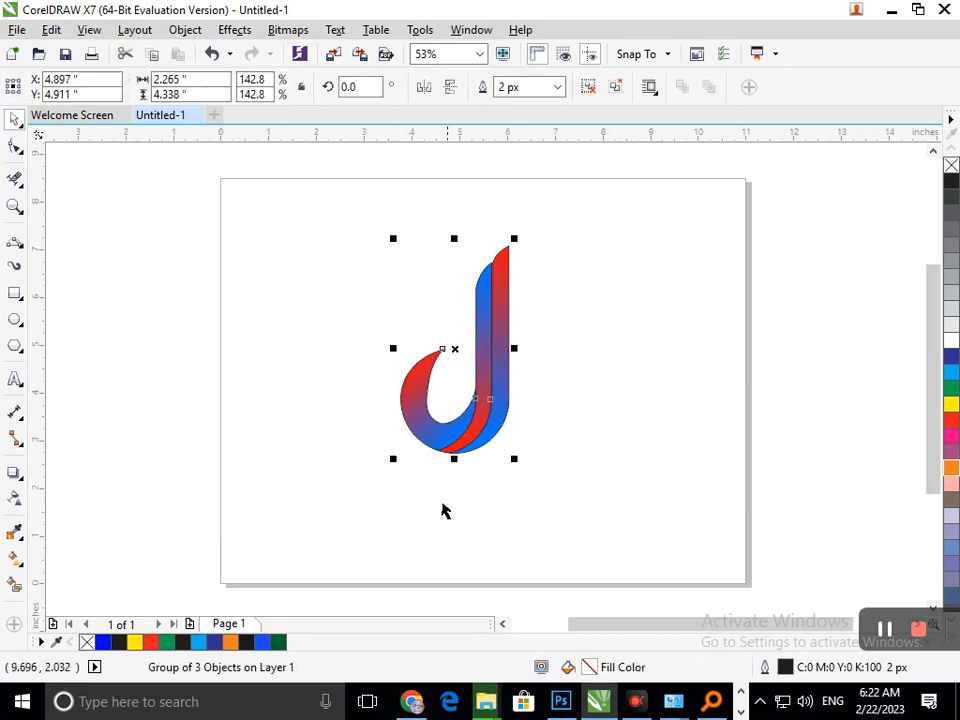
left_click_drag(393, 462, 416, 504)
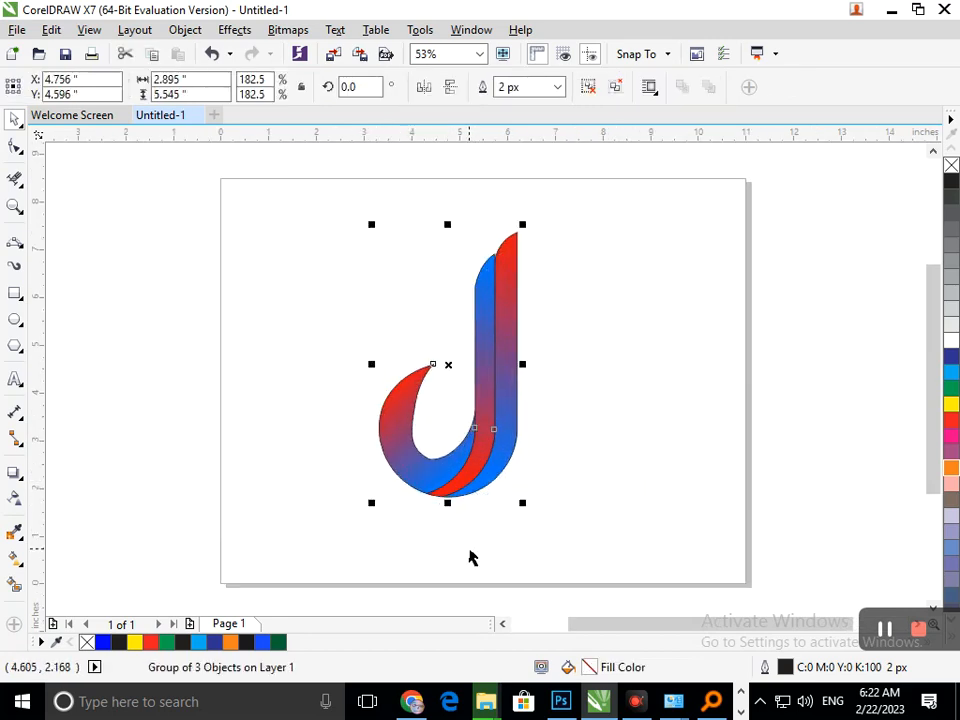
left_click(403, 531)
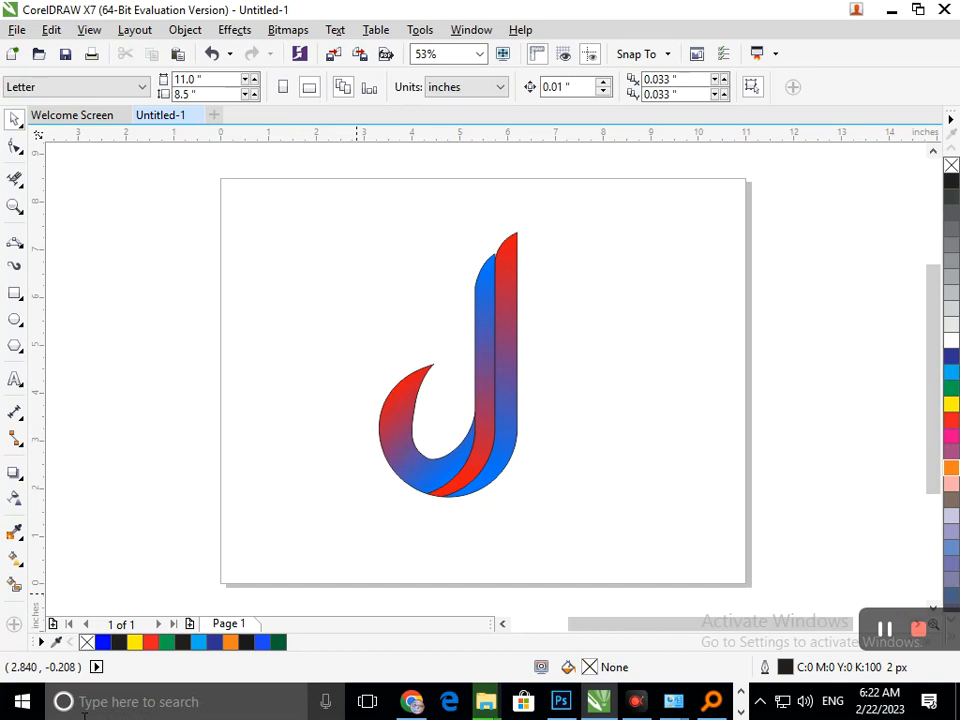